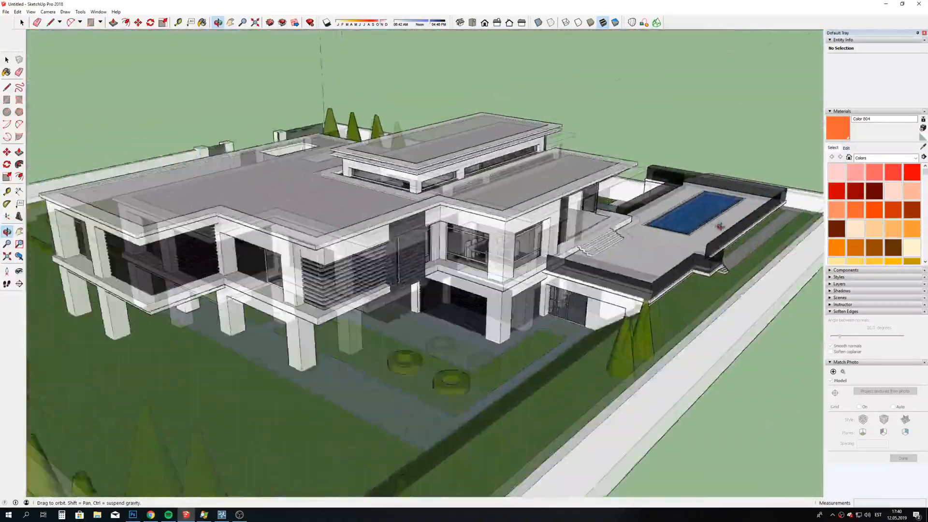
- Examine the modelled villa, its pool terrace, driveway and fountain garden from several sides
scroll(718, 226, "up", 4)
left_click_drag(718, 227, 443, 150)
scroll(512, 220, "up", 4)
left_click_drag(474, 218, 329, 240)
left_click_drag(653, 261, 576, 258)
scroll(576, 259, "up", 2)
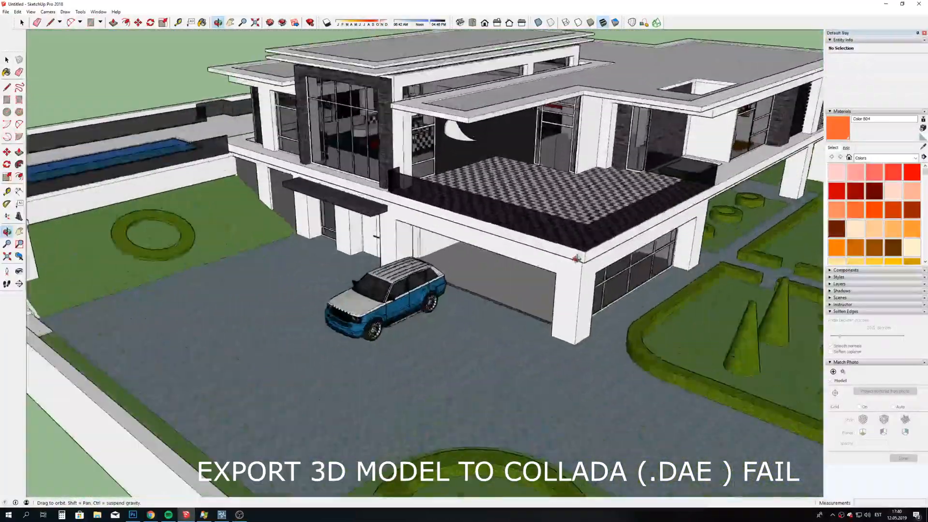
scroll(300, 203, "down", 2)
scroll(483, 295, "down", 4)
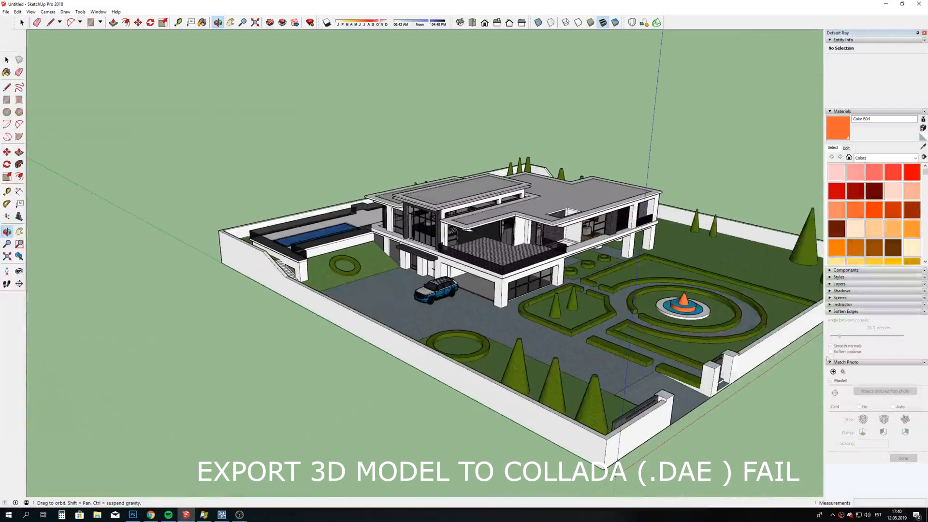
left_click_drag(435, 251, 291, 227)
scroll(270, 203, "down", 2)
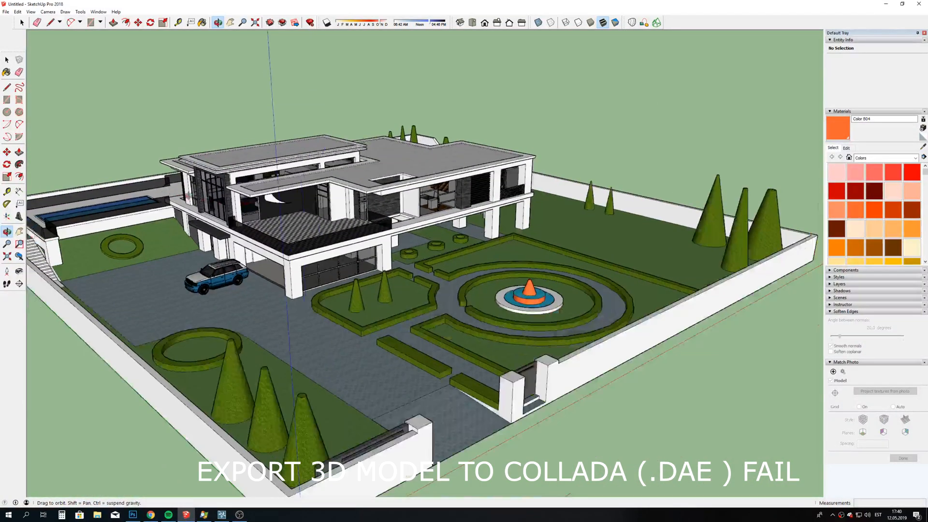
left_click_drag(203, 252, 183, 222)
scroll(183, 221, "up", 2)
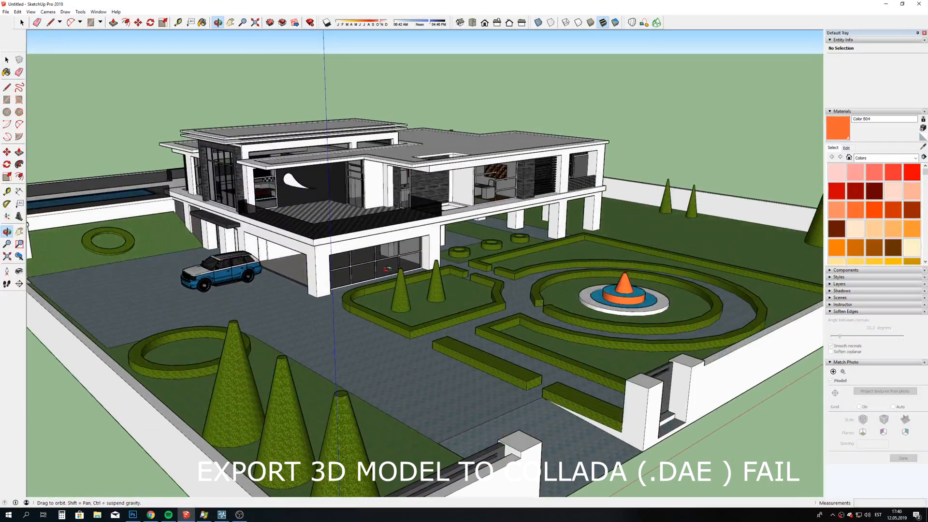
left_click_drag(372, 299, 362, 184)
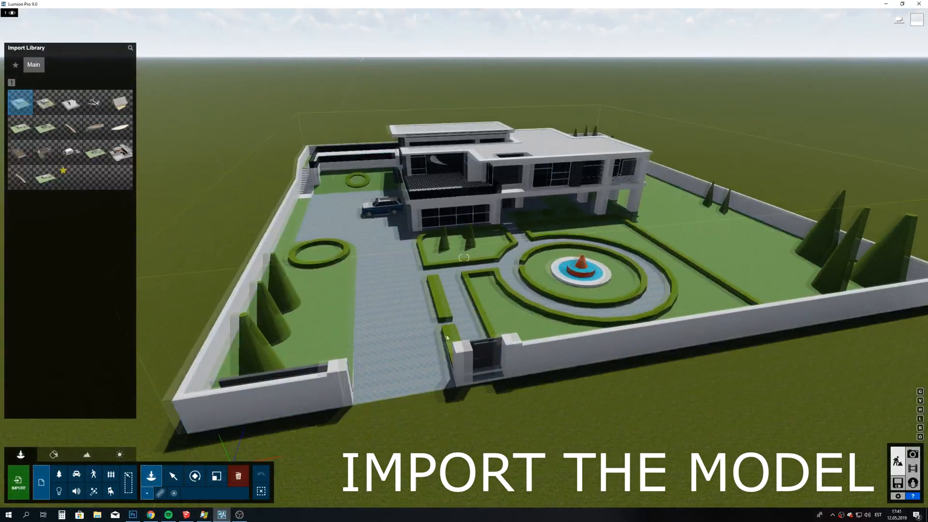
- Switch to Lumion and place the imported villa model on the terrain
left_click(447, 337)
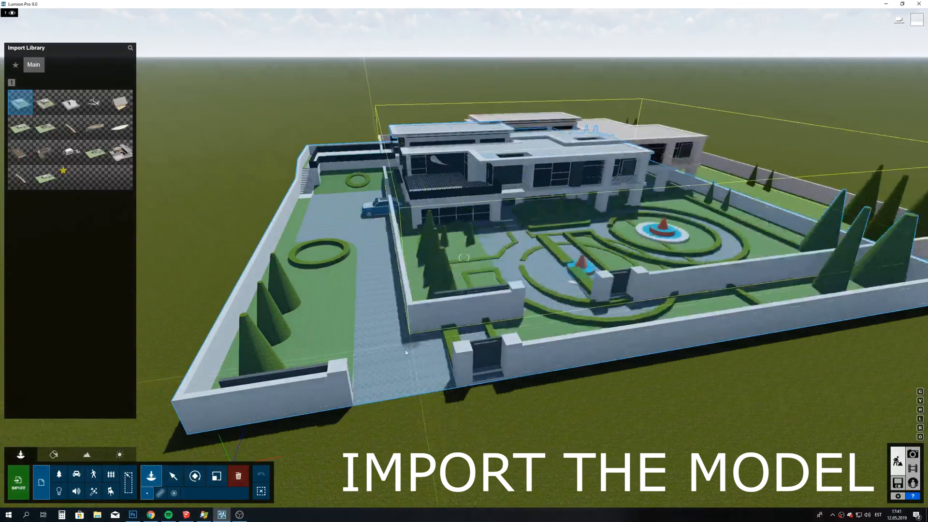
left_click(174, 476)
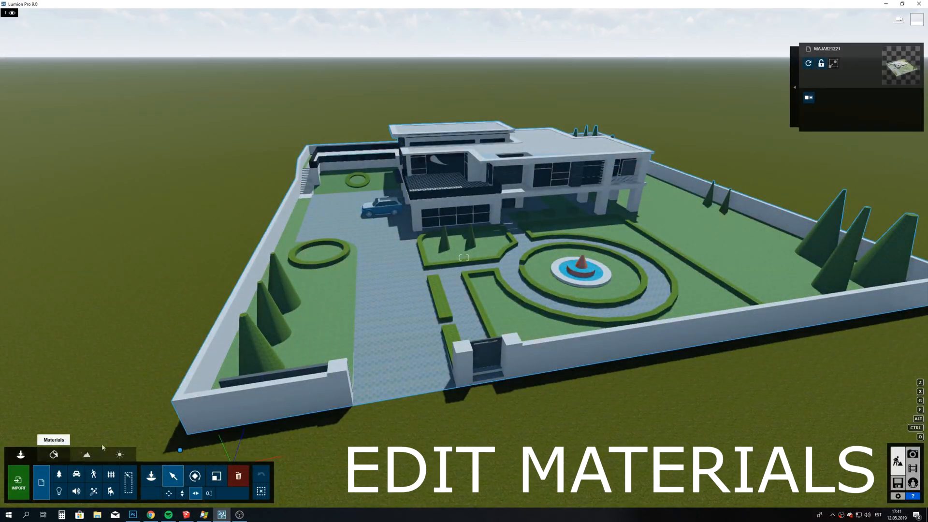
- Apply a green Nature leaves material to the garden hedges and cone-shaped trees
left_click(54, 455)
key("w")
mouse_move(447, 300)
right_mouse_down()
mouse_move(448, 271)
mouse_move(464, 266)
mouse_move(454, 242)
mouse_move(454, 308)
right_mouse_up()
left_click(454, 308)
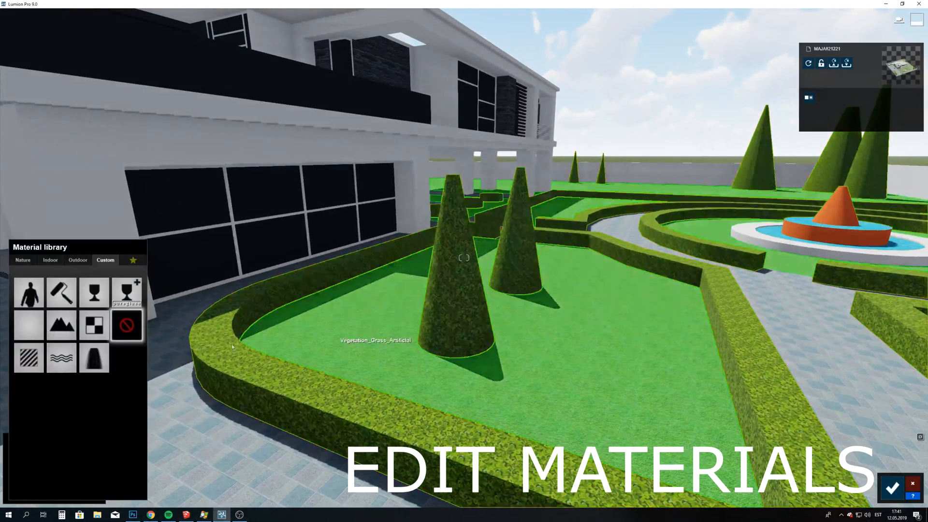
left_click(50, 260)
left_click(24, 260)
left_click(52, 301)
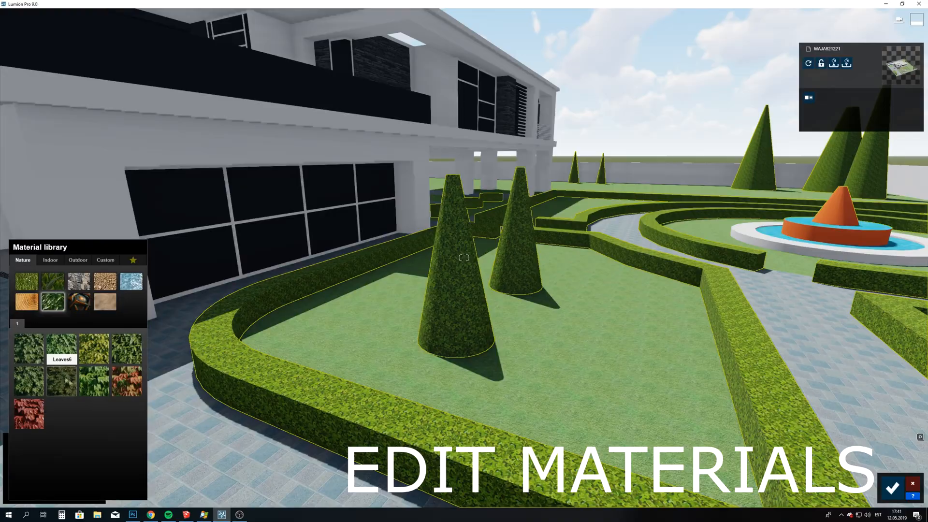
left_click(94, 386)
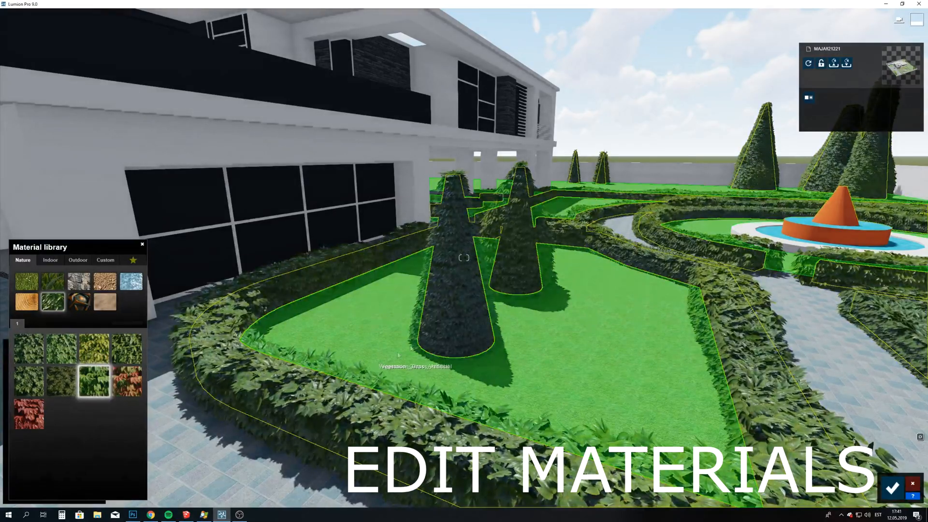
- Apply the Waterfall material to the orange fountain parts and a custom water material to the fountain's water surfaces
key("w")
right_click_drag(398, 355, 498, 401)
key("d")
right_click_drag(464, 258, 464, 212)
left_click(429, 210)
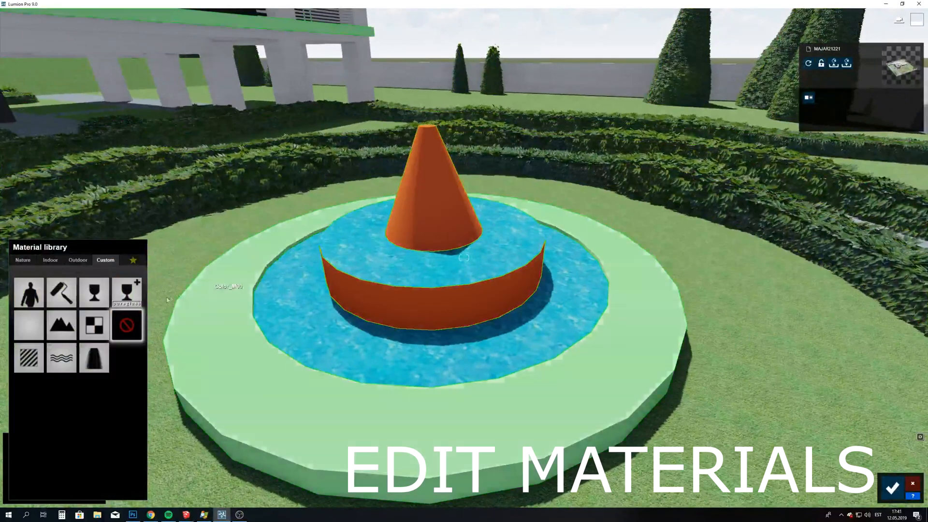
left_click(94, 358)
left_click(432, 277)
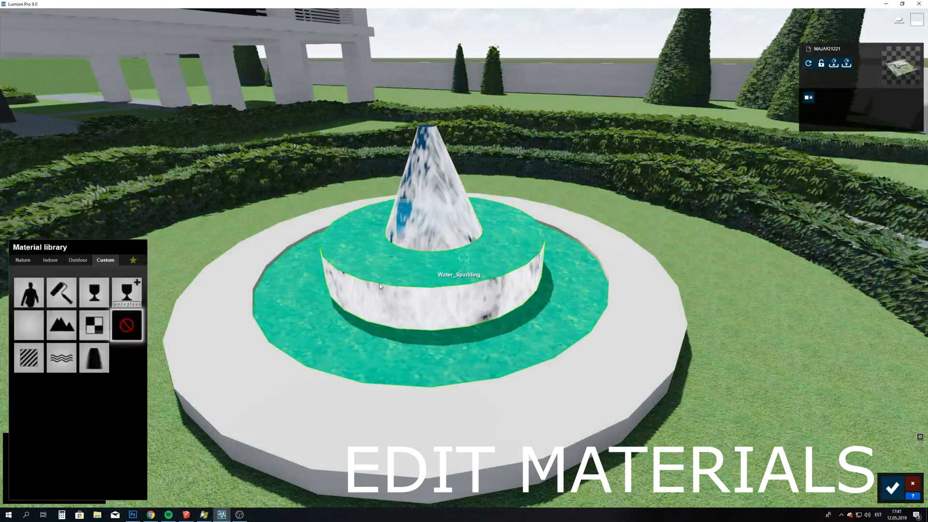
left_click(66, 331)
- Apply the custom Water material to the swimming pool's surface
key("shift+s")
right_click_drag(492, 321, 430, 316)
key("shift+w")
key("shift+s")
left_click(380, 333)
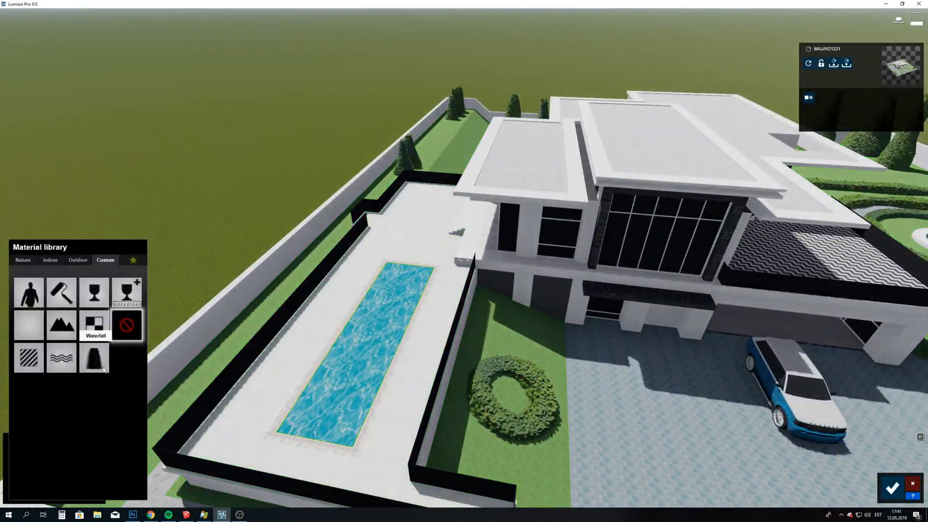
left_click(62, 358)
- Replace the lawns' Vegetation_Grass_Artificial surface with a dark Nature grass material that has visible blades
right_click_drag(203, 358, 189, 437)
key("w")
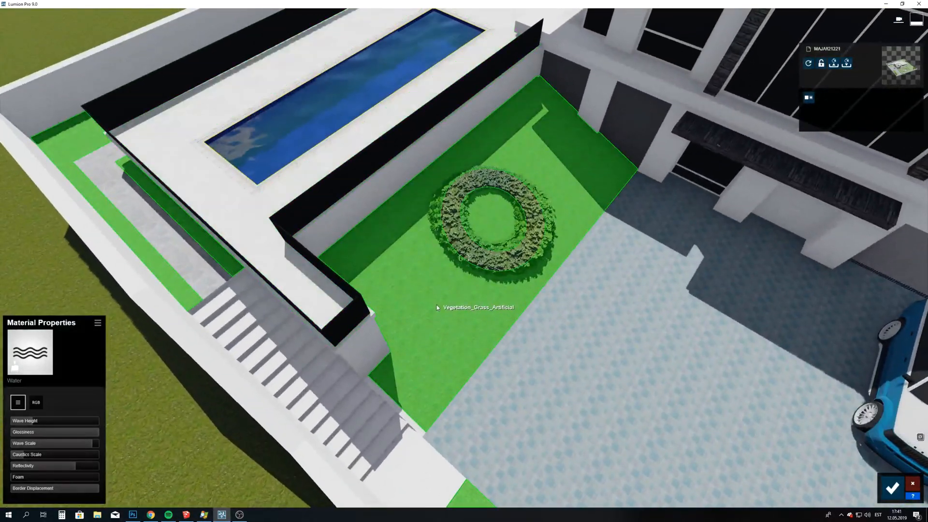
left_click(437, 309)
left_click(51, 261)
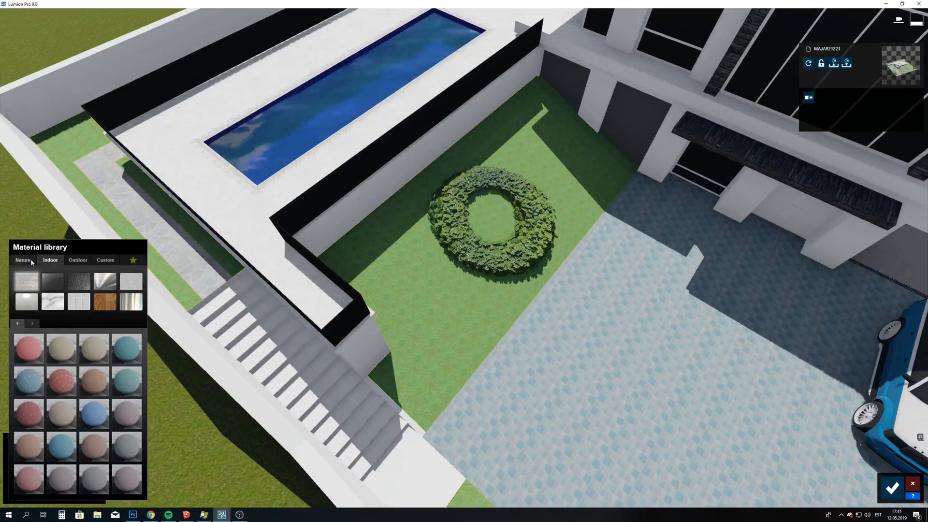
left_click(23, 260)
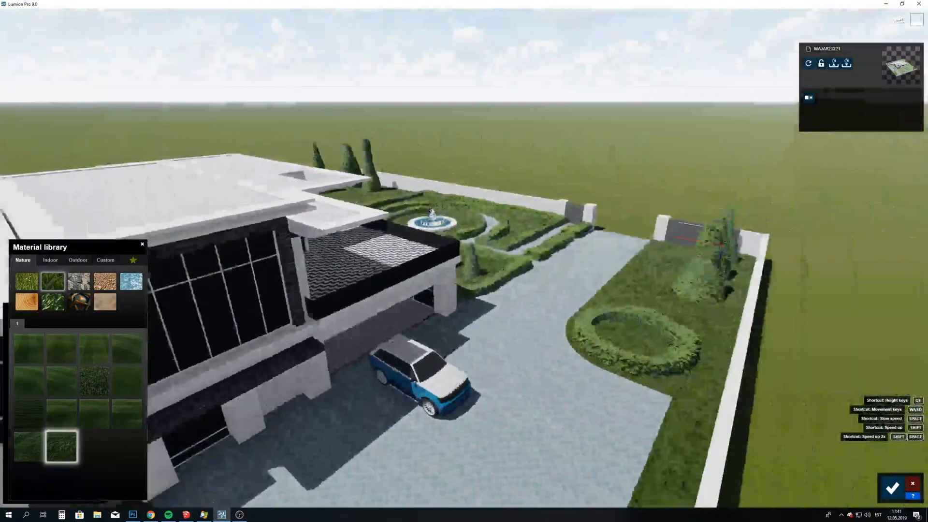
key("w")
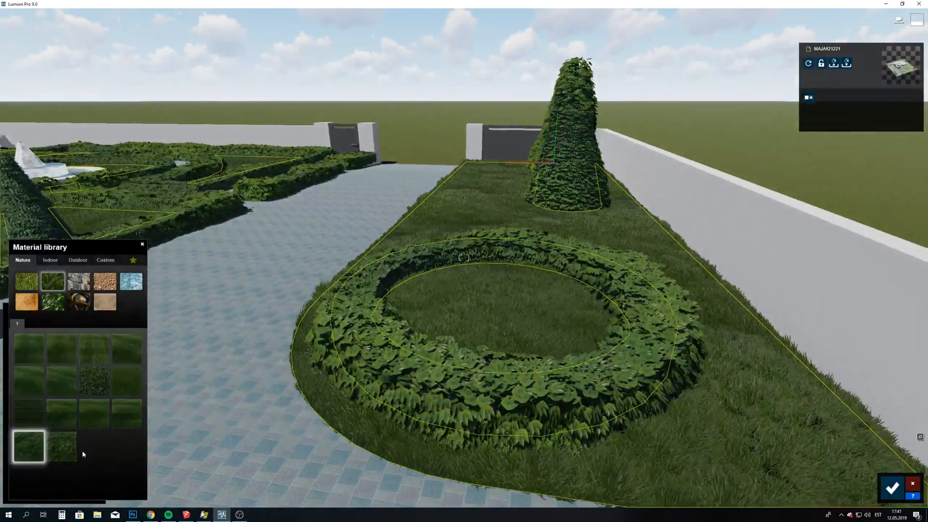
left_click(68, 456)
- Apply the custom Glass material to the material_1 surfaces of the windows and balcony railings
right_click_drag(240, 410, 102, 314)
key("w")
key("w")
right_click_drag(475, 258, 270, 233)
key("a")
key("w")
right_click_drag(549, 314, 557, 355)
left_click(526, 296)
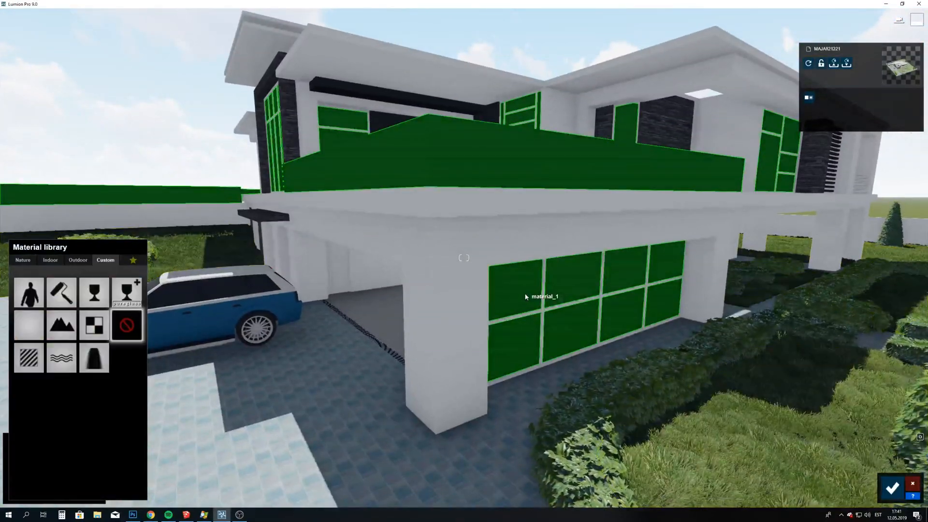
- Apply the Indoor stone material Polii Tiles 30 01 3k to the dark stone wall beside the terrace
right_click_drag(601, 399, 566, 334)
key("e")
key("w")
key("w")
right_click_drag(464, 258, 527, 259)
key("w")
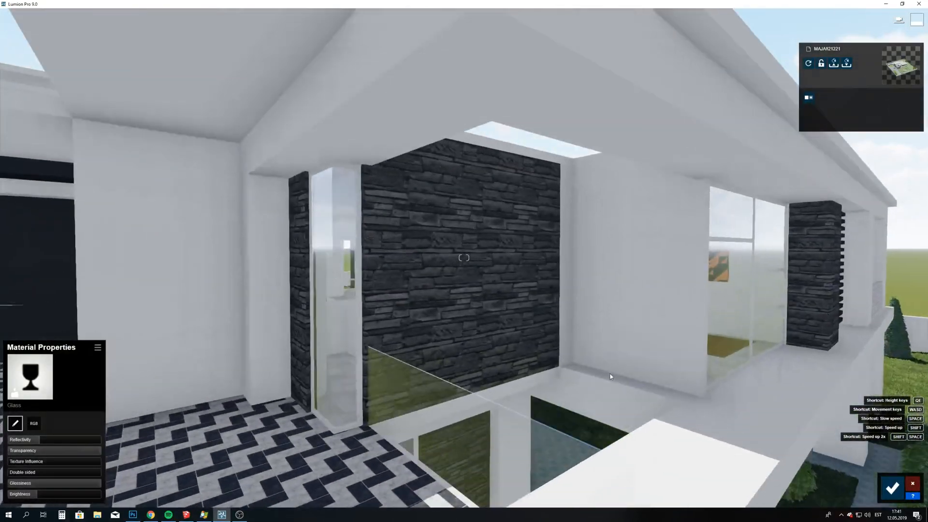
left_click(435, 294)
left_click(51, 261)
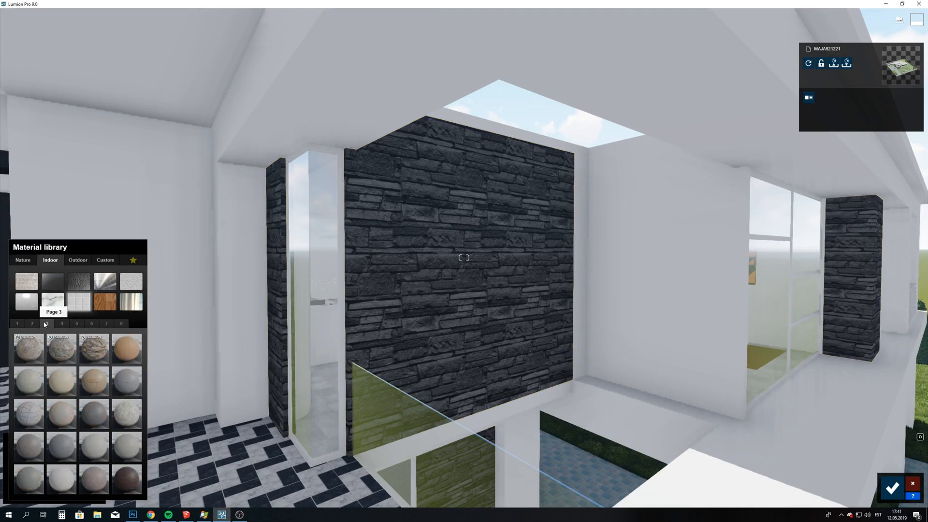
left_click(76, 352)
left_click(64, 352)
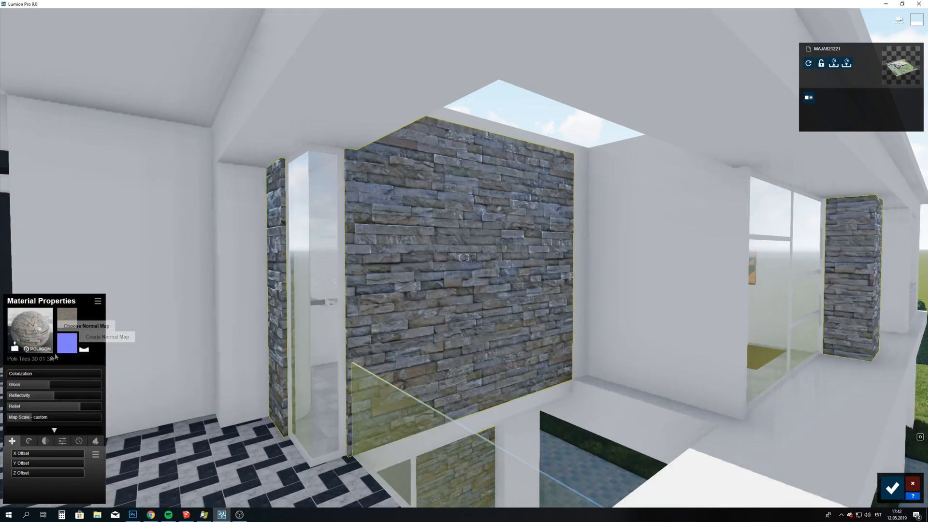
- Give the stone cladding a strong black colorization and lower its reflectivity
left_click(31, 372)
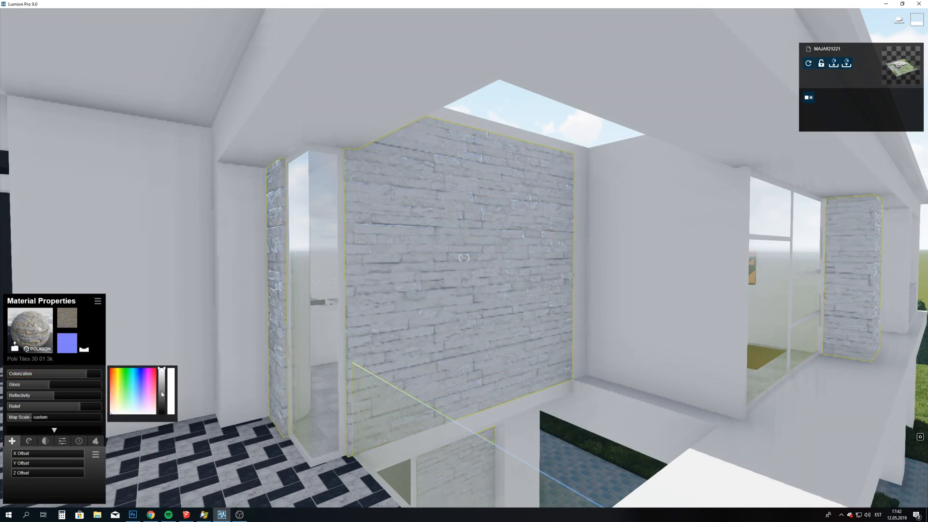
left_click_drag(162, 394, 165, 408)
key("s")
right_click_drag(436, 173, 91, 262)
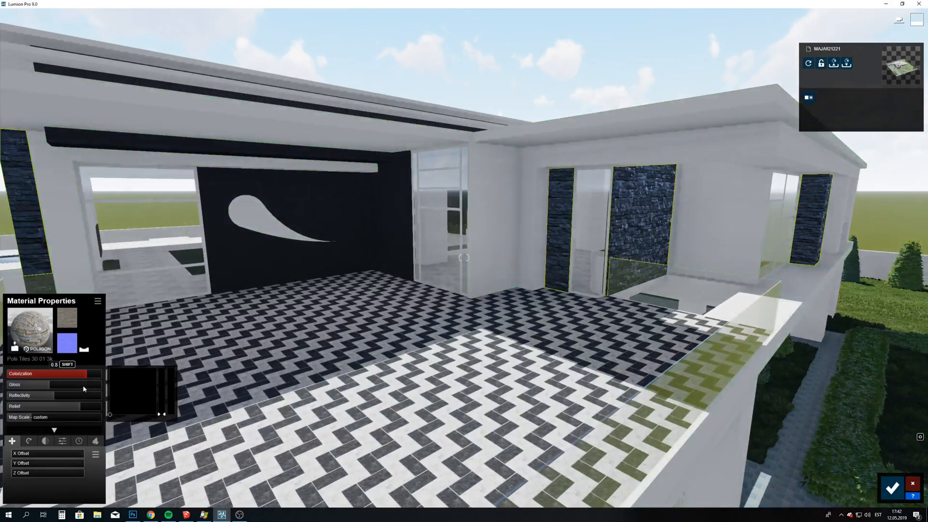
left_click(44, 396)
- Apply a dark Indoor wood material to the black terrace wall around the white teardrop shape and its overhead beam
key("w")
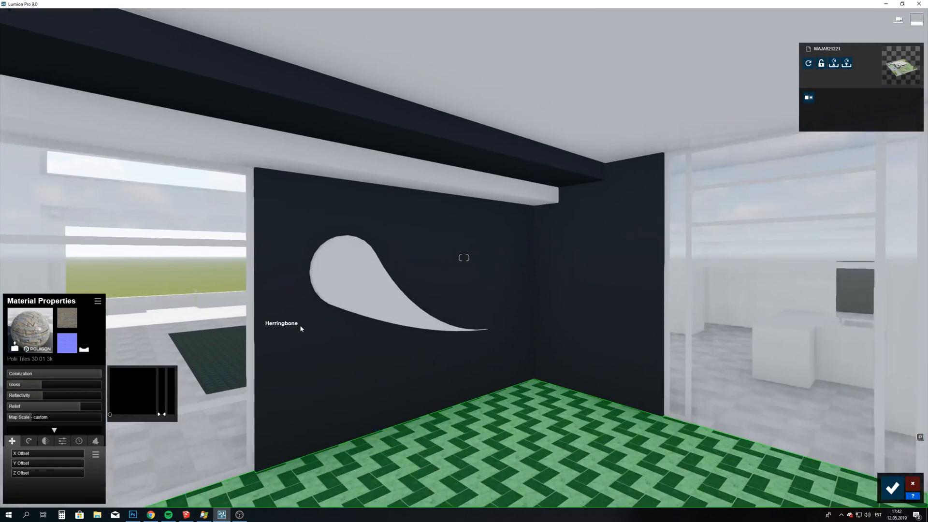
left_click(294, 329)
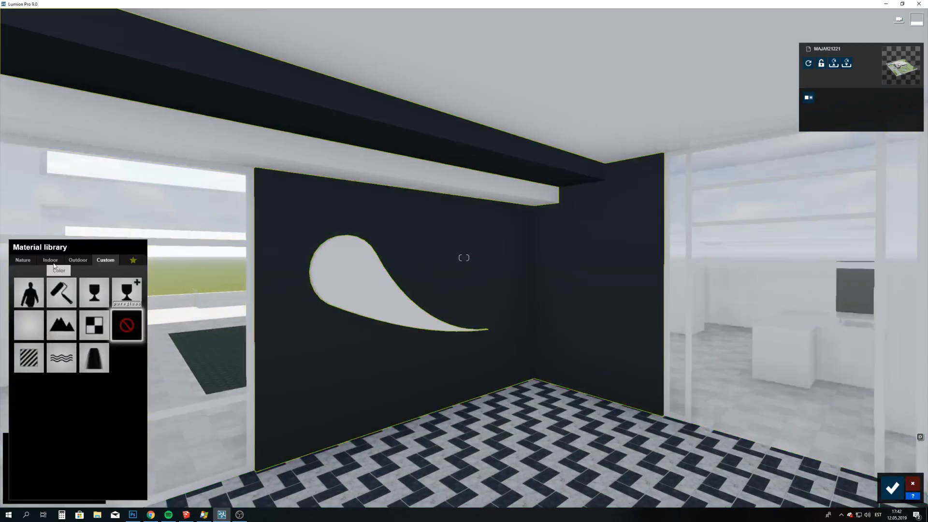
left_click(50, 260)
left_click(102, 304)
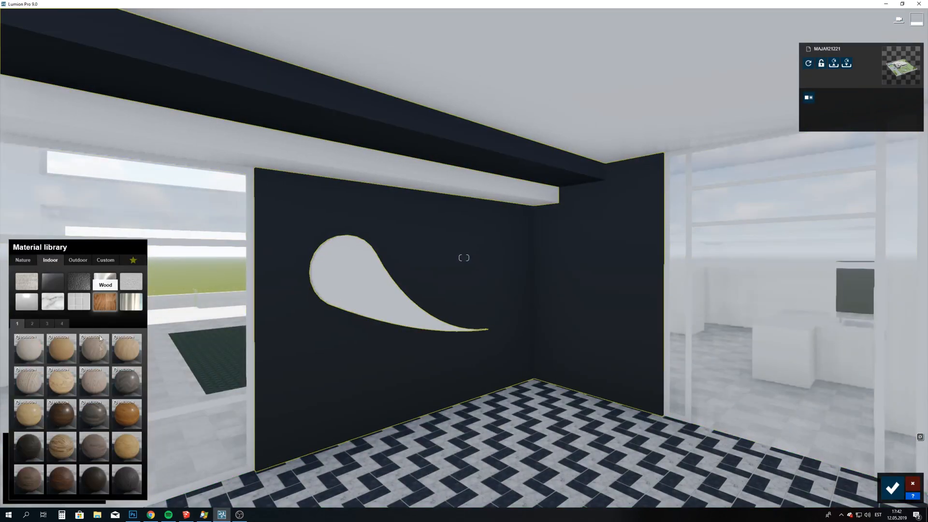
left_click(107, 471)
key("s")
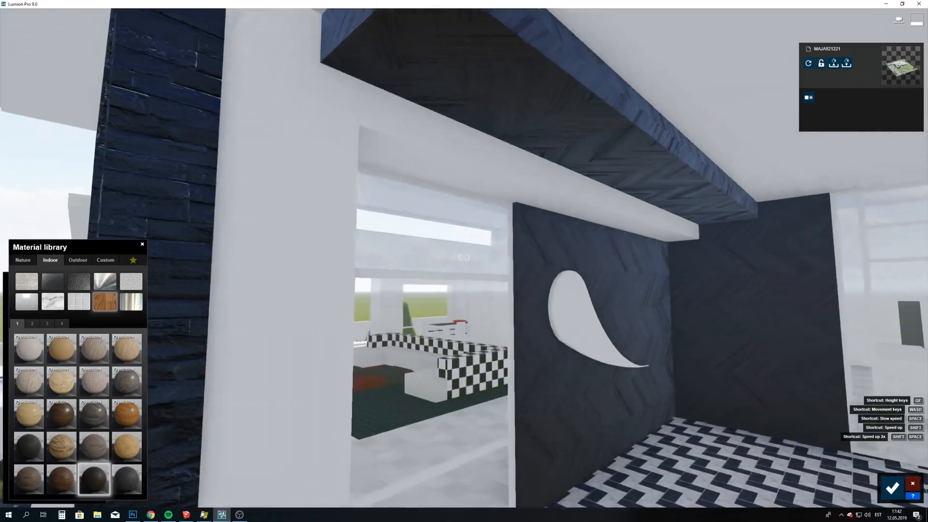
key("d")
left_click(39, 451)
- Apply the Indoor wood material Polii Wood Fine 014 VAR1 3K to the grey ground-floor panels beside the lawn
key("s")
key("a")
right_click_drag(465, 258, 426, 302)
key("w")
key("w")
left_click(414, 305)
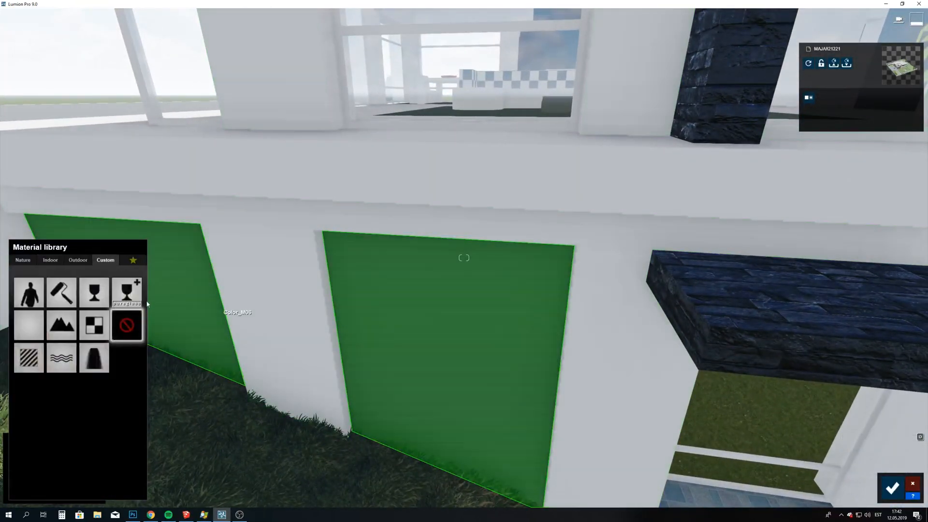
left_click(94, 291)
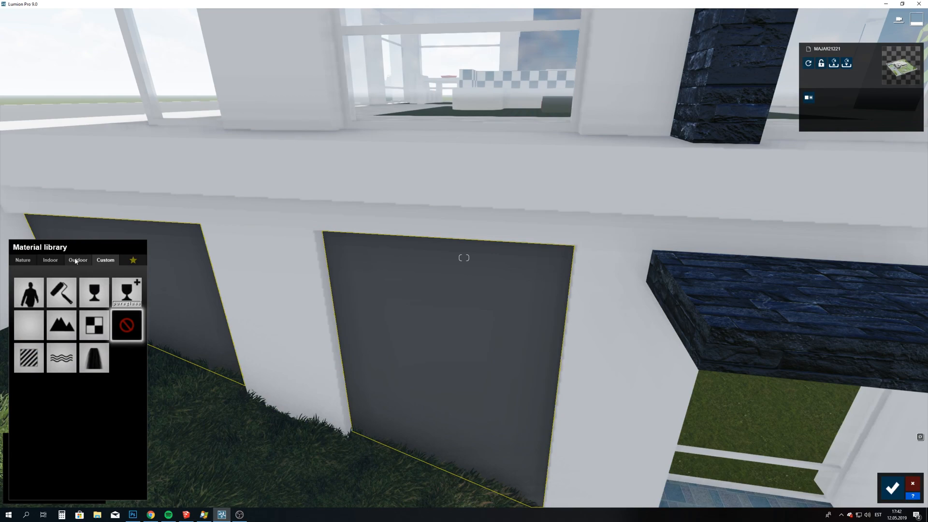
left_click(58, 261)
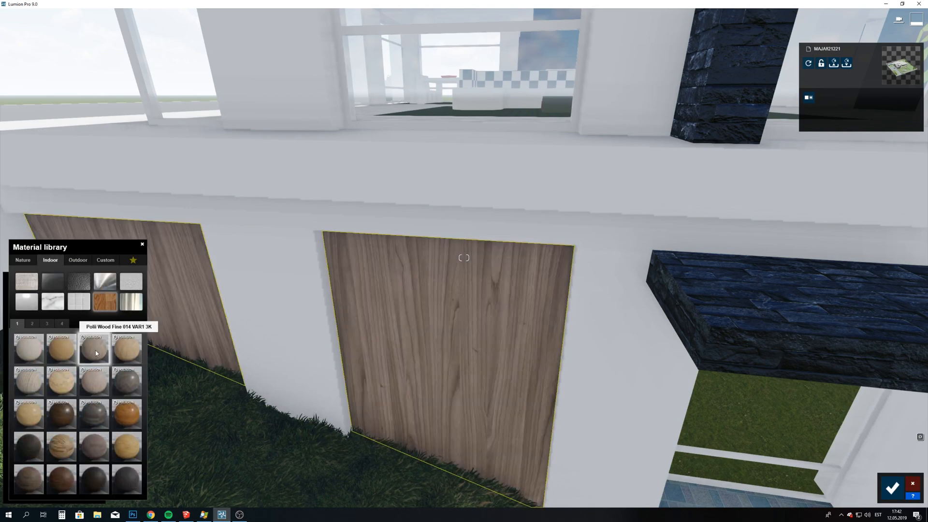
- Darken the ground-floor wood panels with a strong, nearly black colorization
left_click(95, 350)
left_click_drag(51, 377, 83, 377)
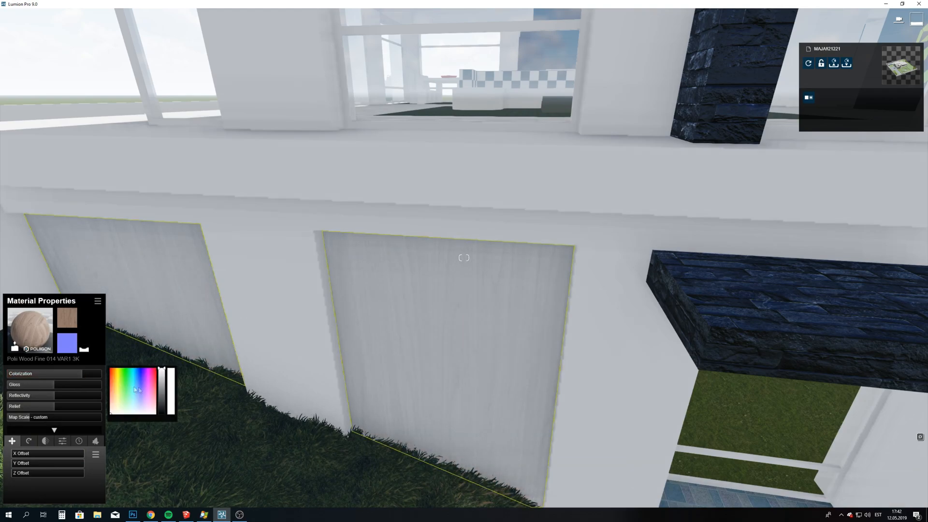
left_click_drag(161, 400, 162, 405)
- Look over the villa's exterior from the wood panels round to the paved driveway
key("s")
right_click_drag(317, 329, 667, 367)
key("s")
key("w")
key("a")
right_click_drag(465, 258, 385, 339)
key("w")
key("s")
key("d")
key("w")
key("a")
key("s")
key("s")
key("w")
key("d")
key("a")
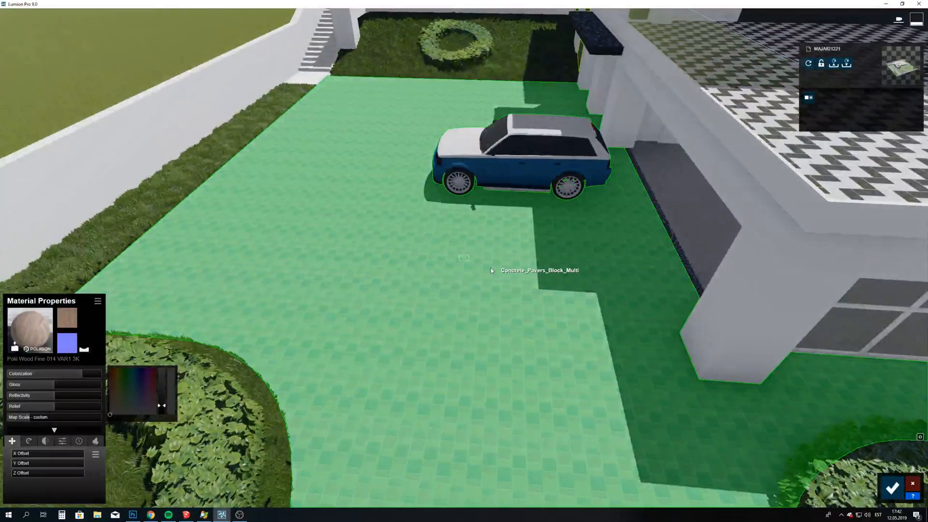
- Try Polii Bricks IndustrialMosaic 001 3K on the driveway paving and replace it with Polii Bricks 03 01 3072
left_click(491, 268)
left_click(54, 260)
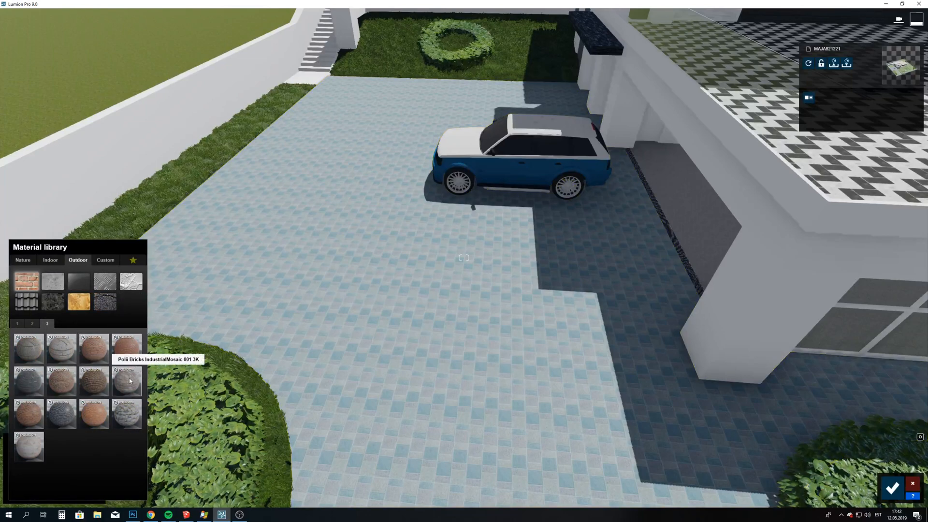
left_click(127, 381)
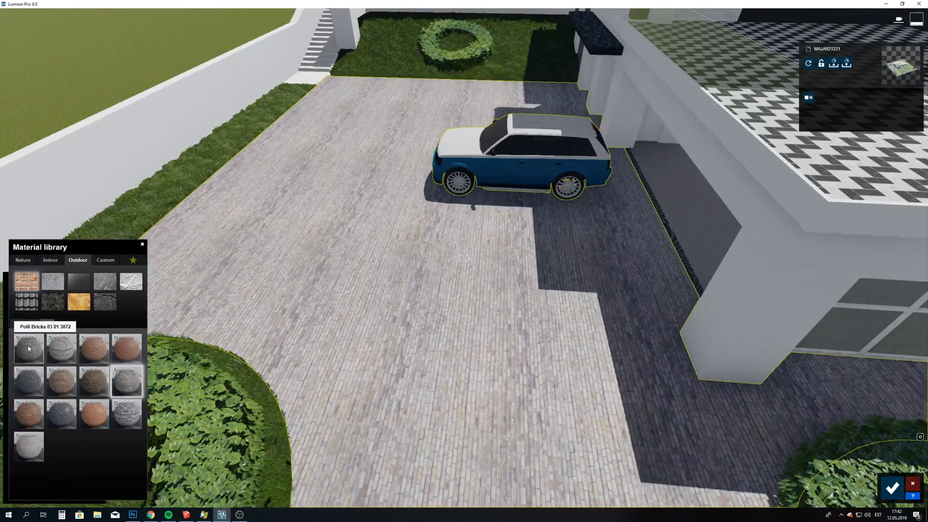
left_click(29, 348)
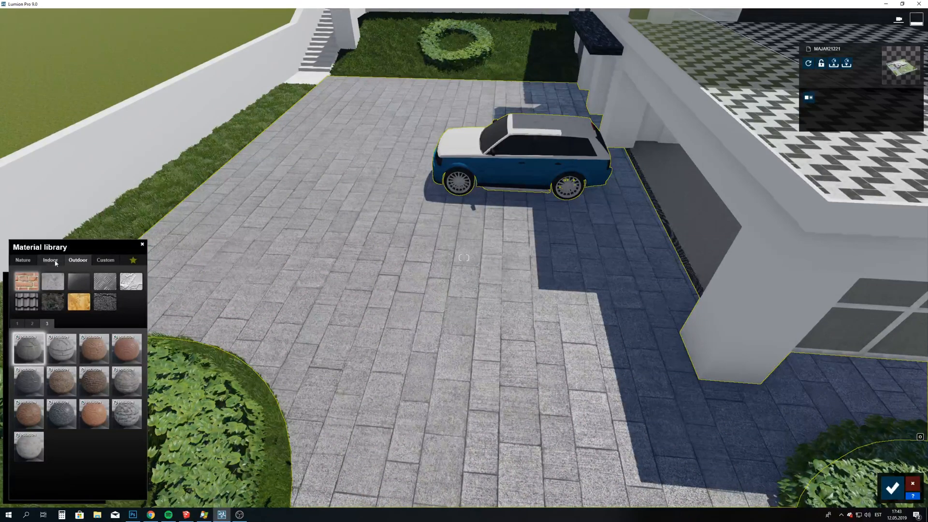
- Replace the driveway paving material with the Indoor tile material Tiles 065 DDDS 256
left_click(56, 261)
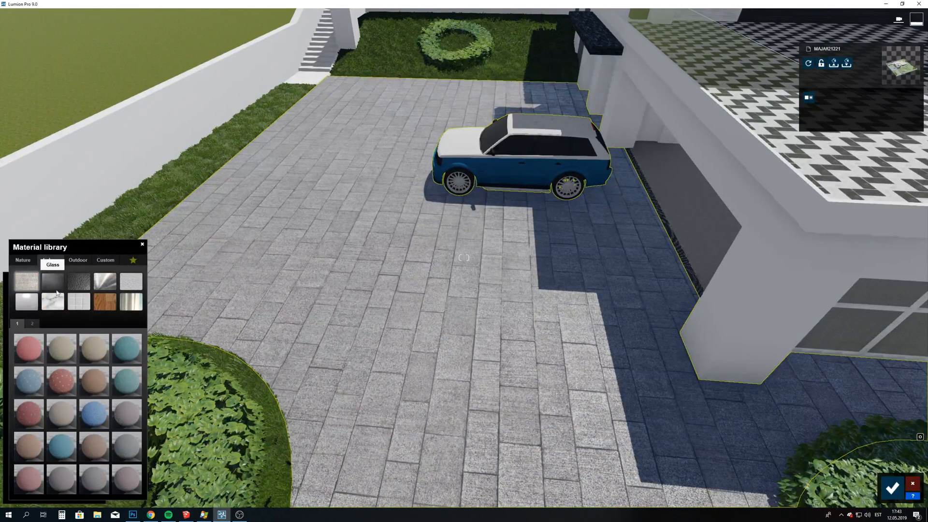
left_click(84, 304)
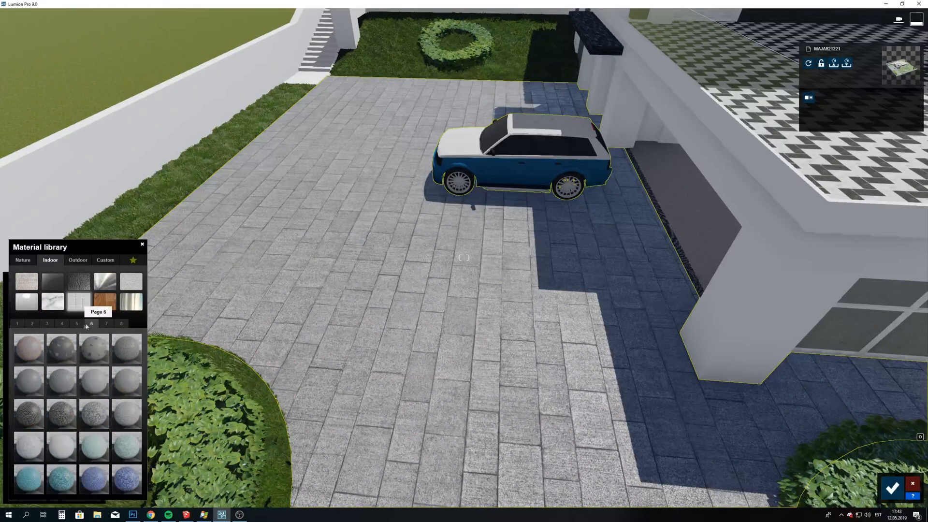
left_click(133, 352)
key("w")
right_click_drag(465, 257, 822, 261)
key("s")
right_click_drag(464, 258, 49, 212)
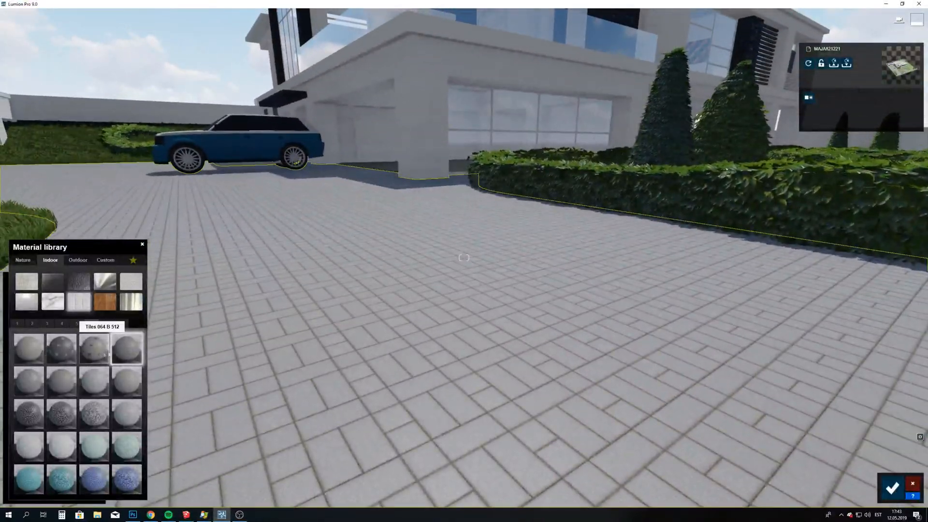
left_click(116, 348)
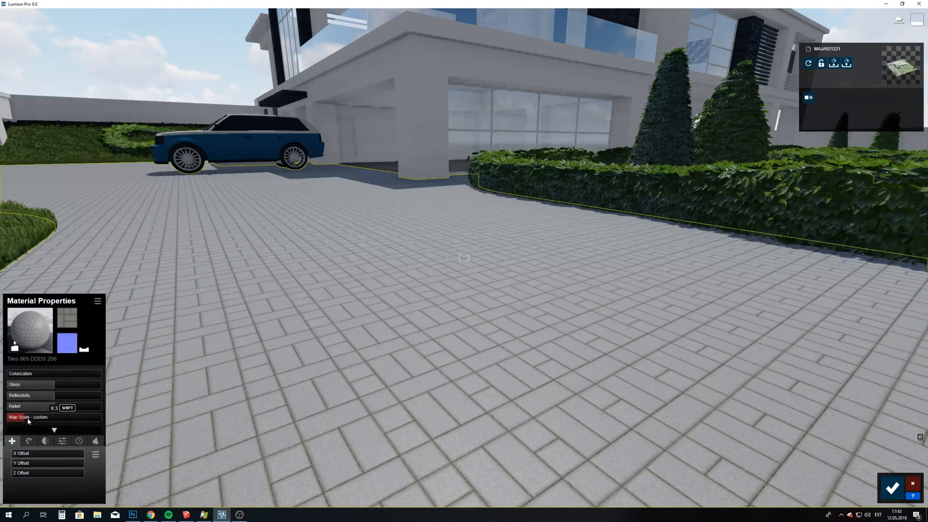
- Enlarge the driveway tiles through their map scale and darken them slightly with a grey colorization
left_click(28, 421)
left_click_drag(28, 420, 27, 415)
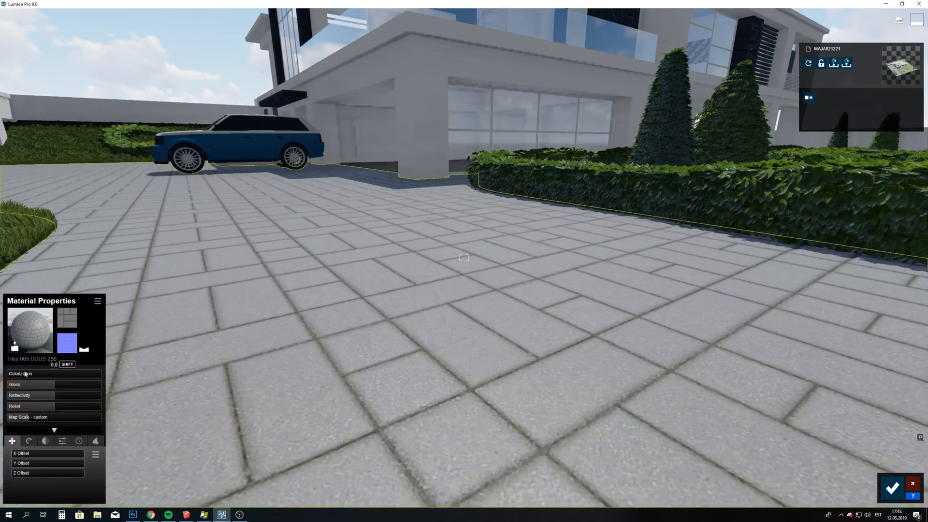
left_click_drag(163, 387, 165, 398)
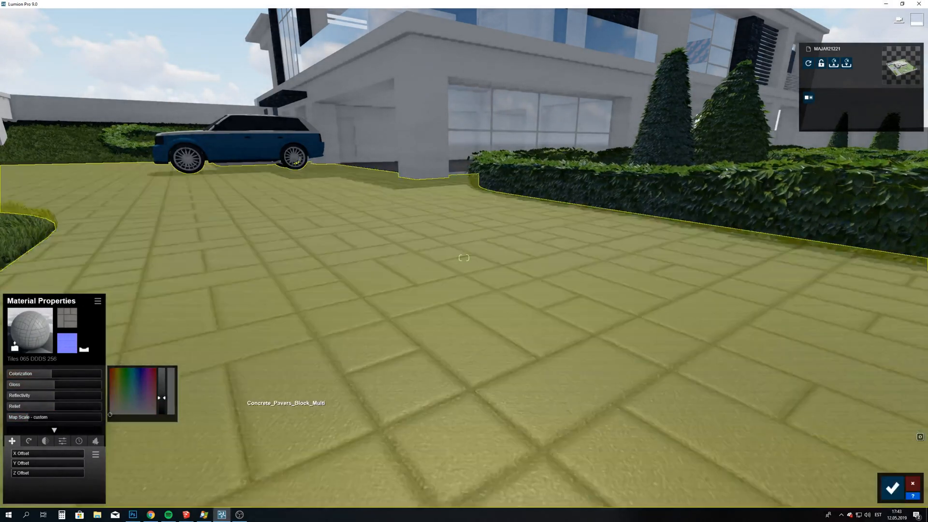
- Try the Indoor plastic Linoleum 002 DDDS 1024 on the villa's main walls and columns
key("s")
right_click_drag(244, 397, 300, 353)
key("q")
key("w")
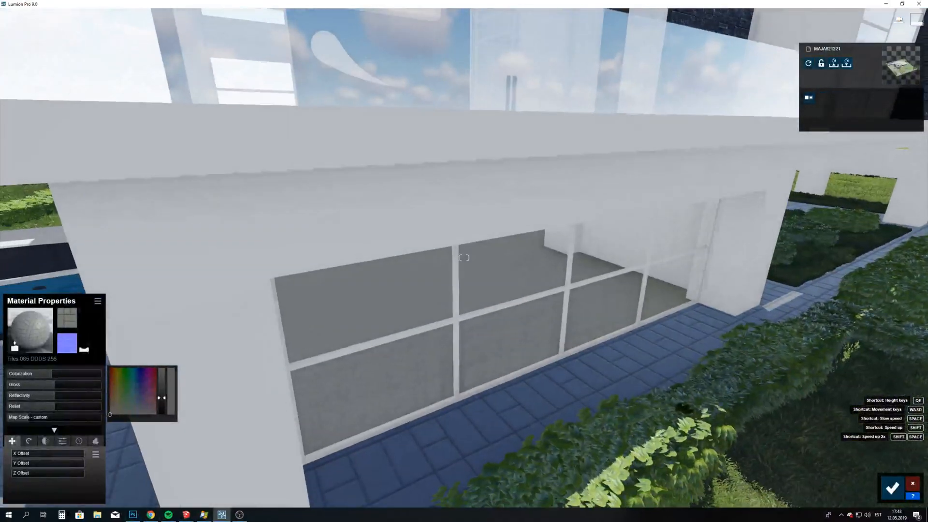
key("s")
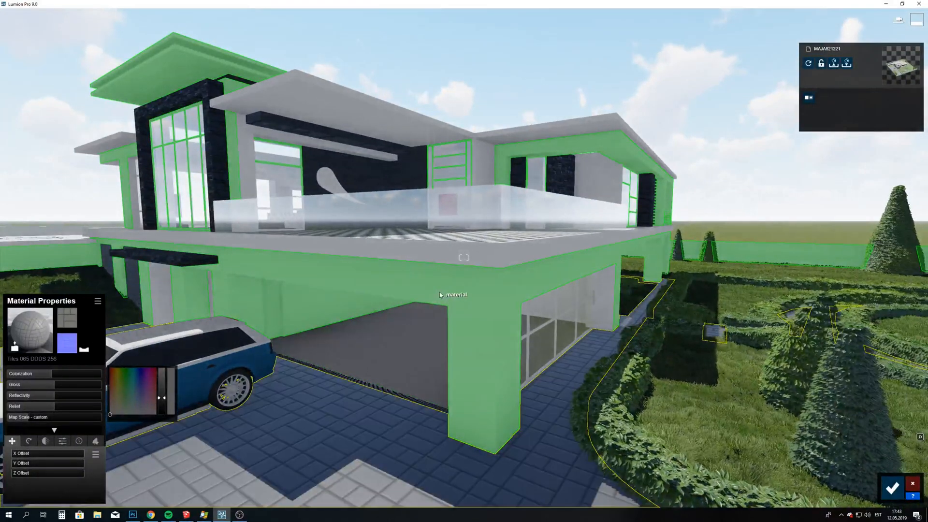
left_click(439, 292)
left_click(51, 260)
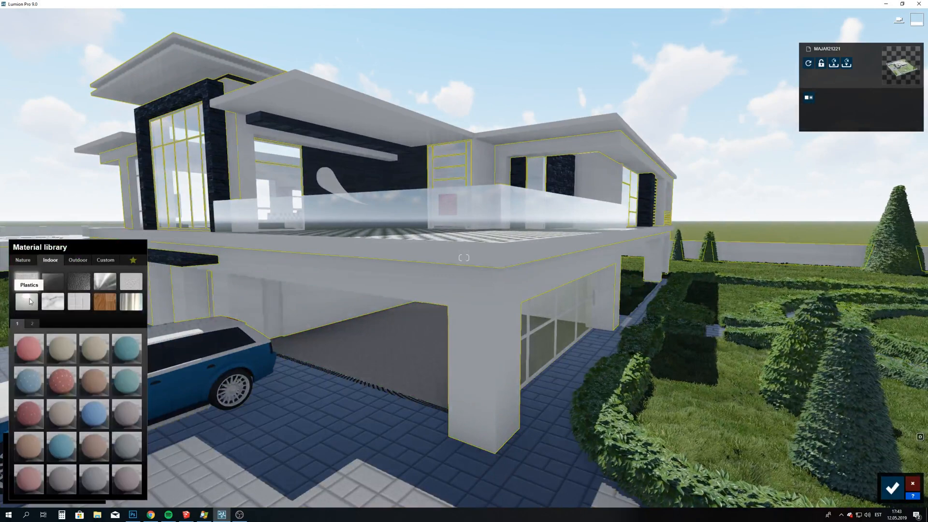
left_click(62, 360)
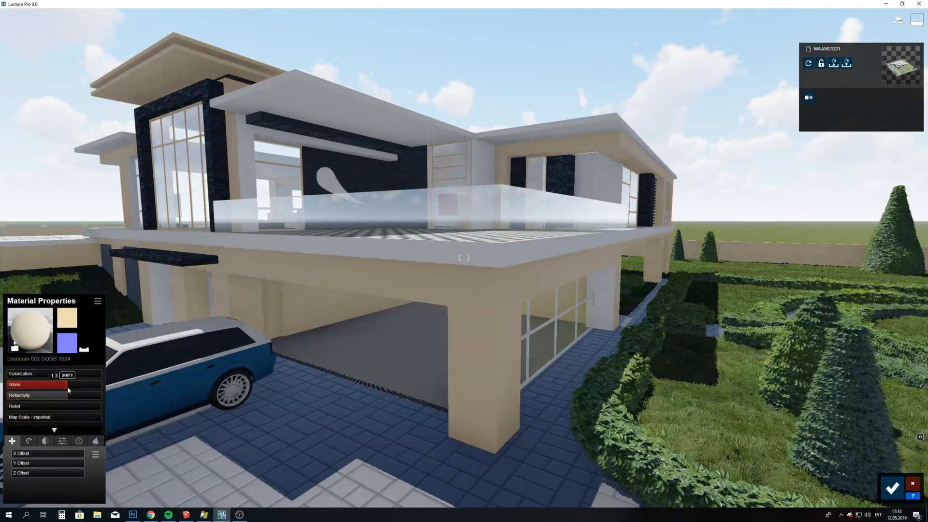
- Try an Outdoor grid-patterned concrete on the villa's main walls and replace it with Concrete 017 1024
left_click(48, 319)
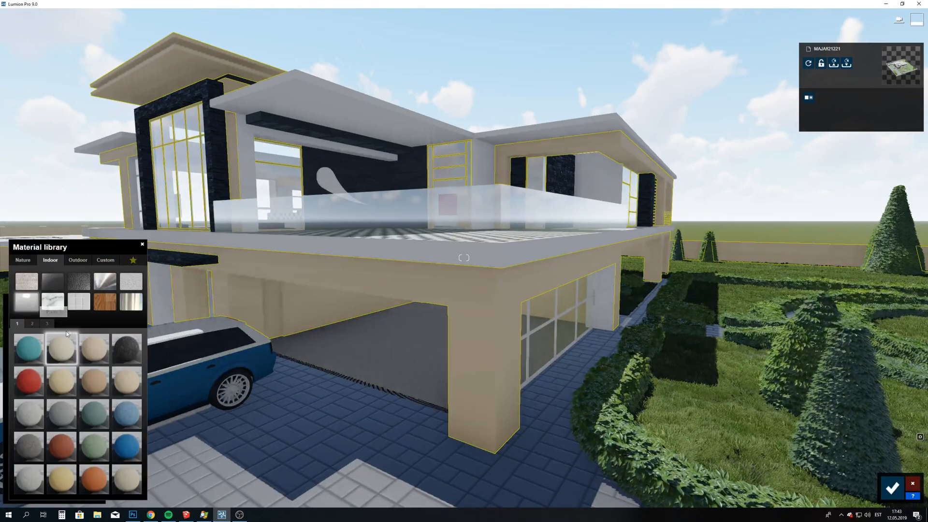
left_click(76, 261)
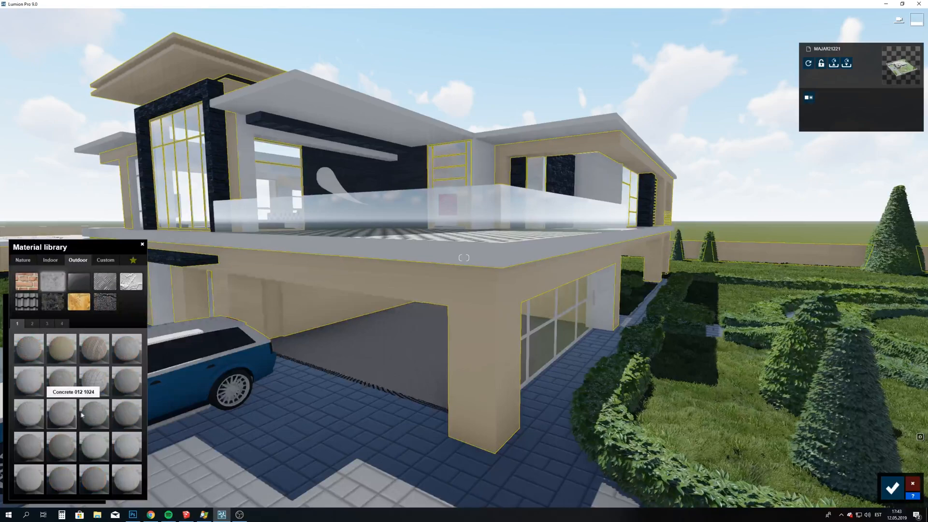
left_click(88, 414)
left_click(95, 446)
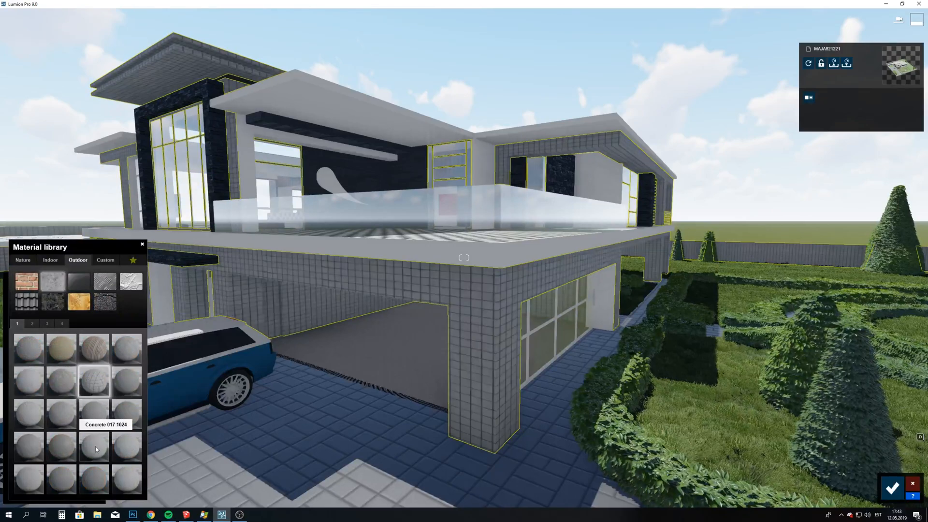
key("w")
key("w")
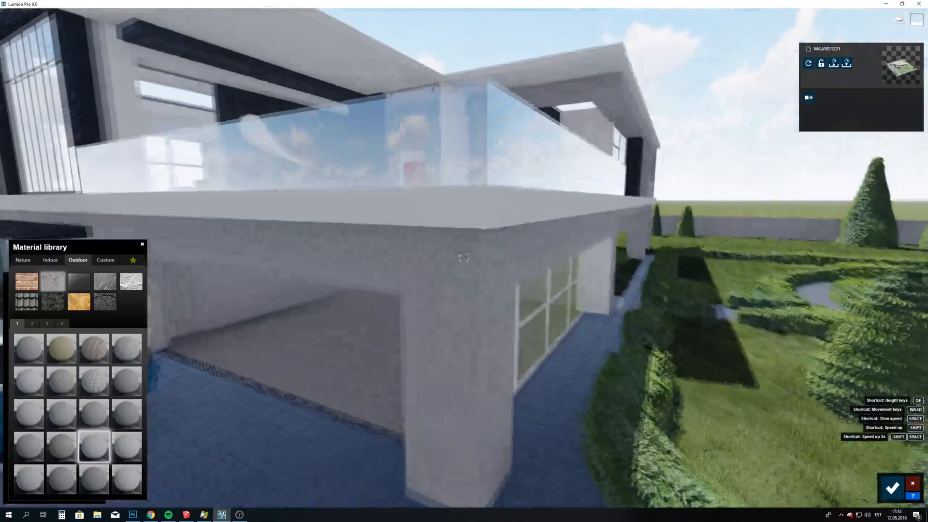
- Try the darker Concrete 032 1024 on the main walls, then lighter concretes up to Concrete 024 1024, and inspect the facade
left_click(32, 325)
left_click(87, 409)
left_click(96, 386)
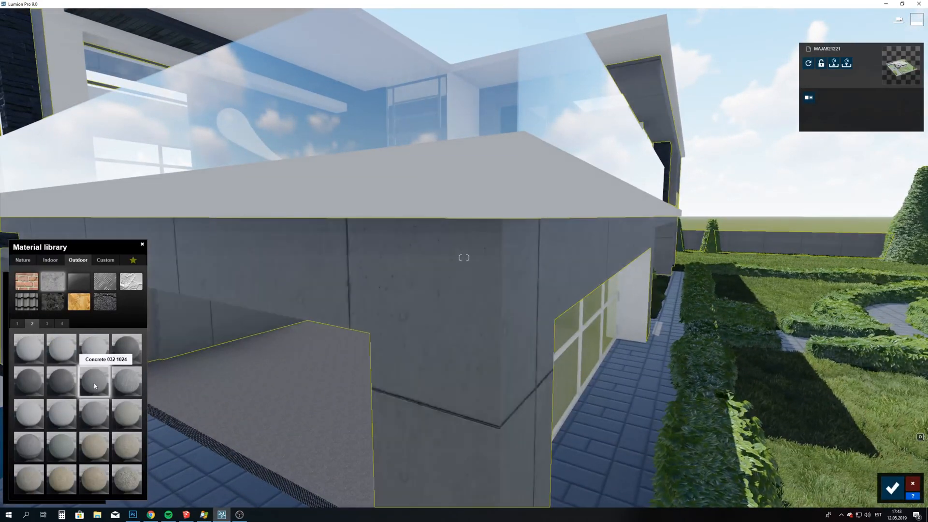
left_click(95, 349)
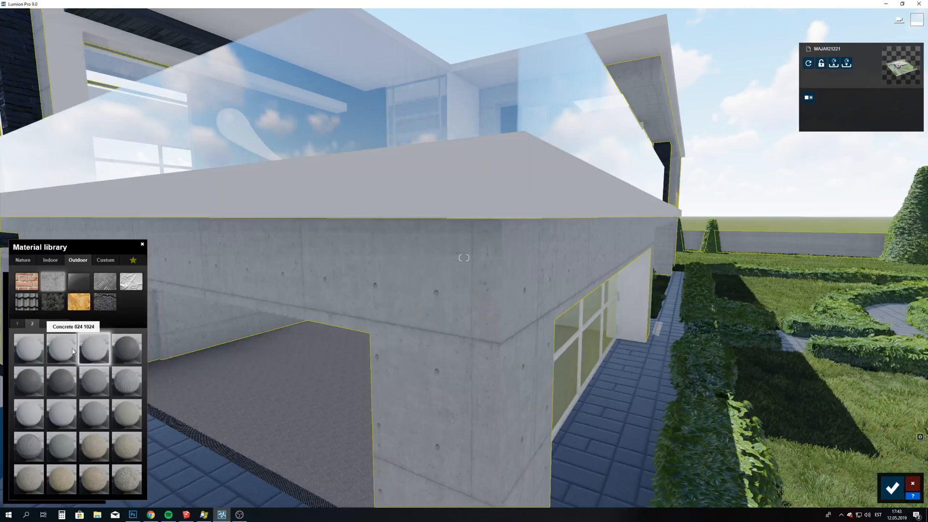
left_click(72, 351)
key("s")
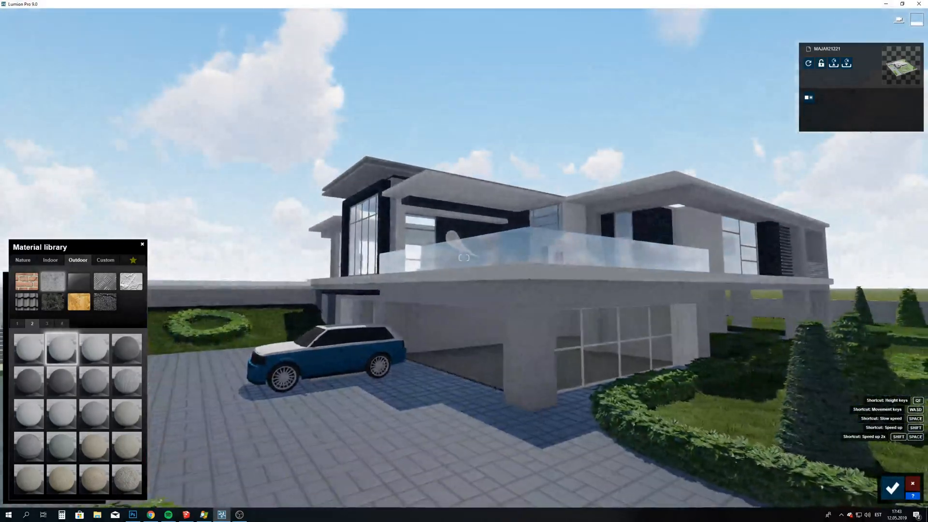
key("d")
key("w")
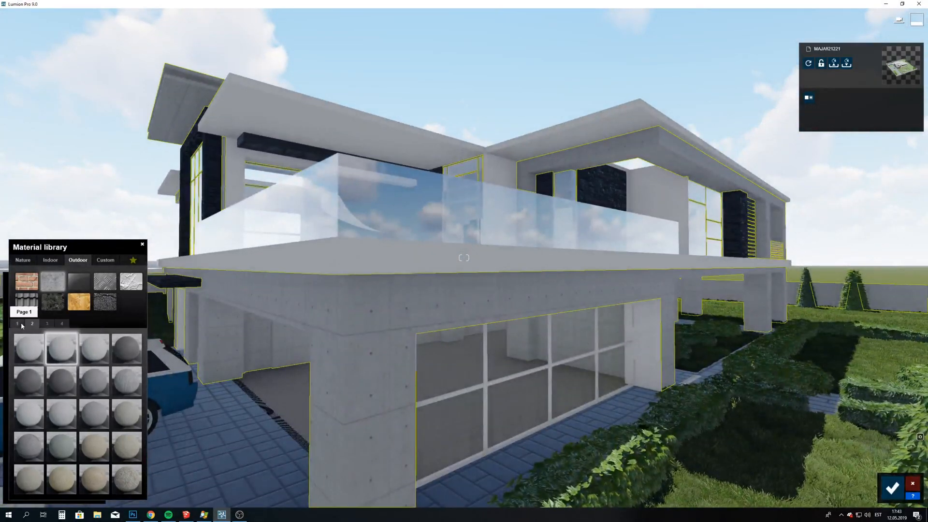
- Apply Concrete 013 1024 to the villa's main walls and lighten it with a strong white colorization
left_click(22, 325)
left_click(101, 470)
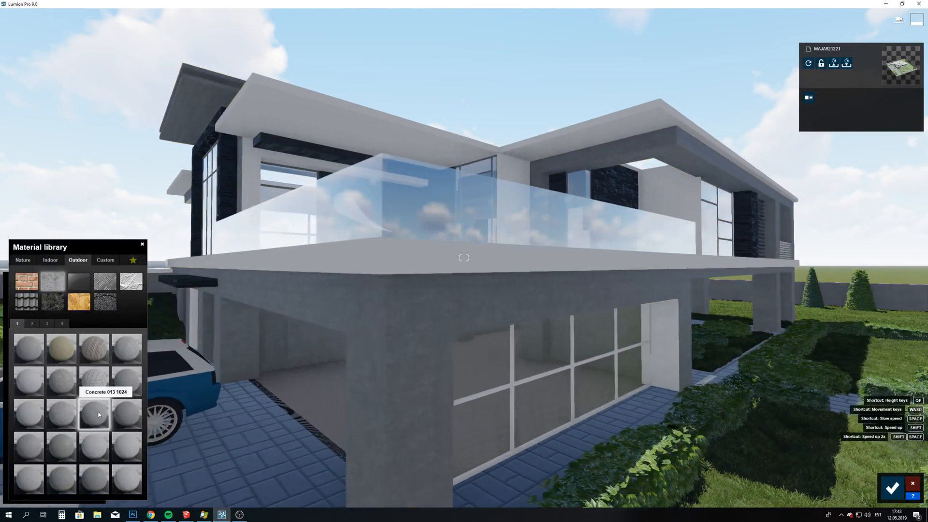
left_click(95, 411)
left_click_drag(46, 376, 90, 375)
- Apply Outdoor Concrete 010 1024 to the floor slab below the terrace's glass railing and lighten it with a white colorization
right_click_drag(213, 206, 308, 190)
key("w")
key("a")
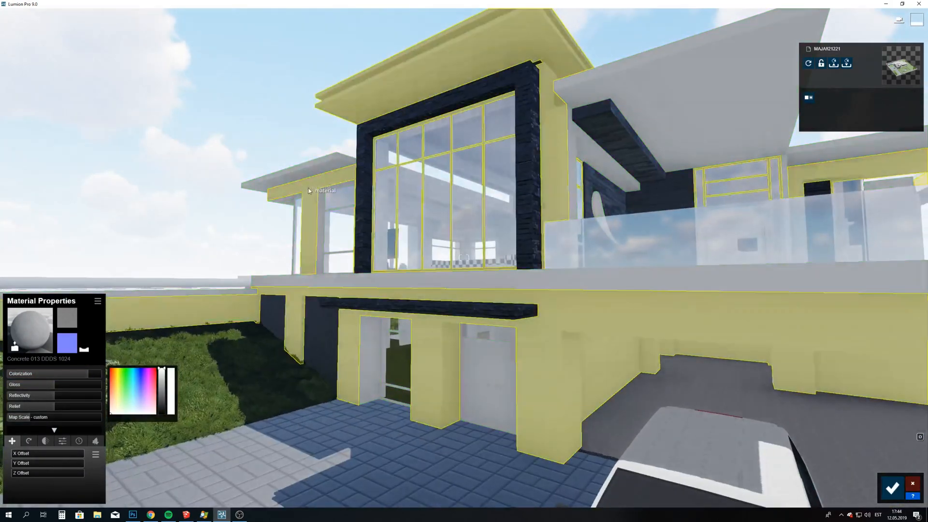
left_click(98, 300)
left_click(78, 260)
left_click(53, 280)
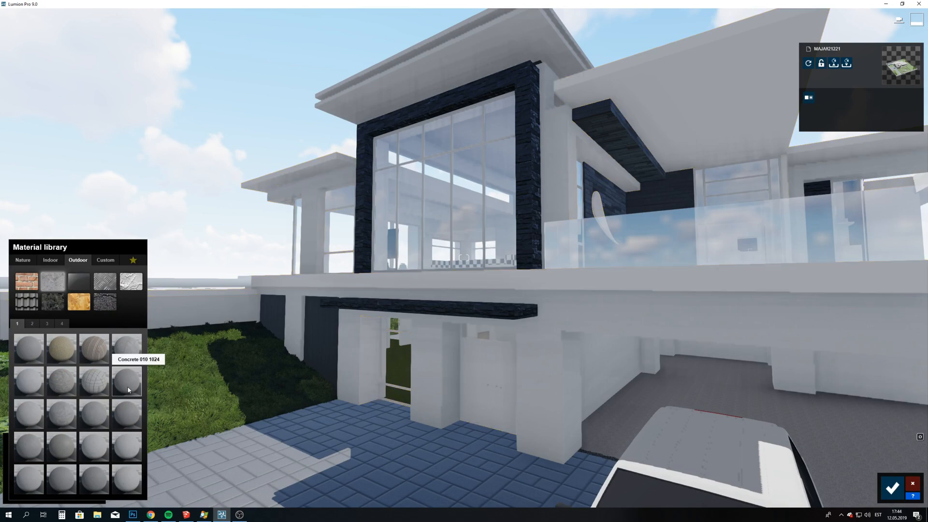
left_click(128, 390)
key("w")
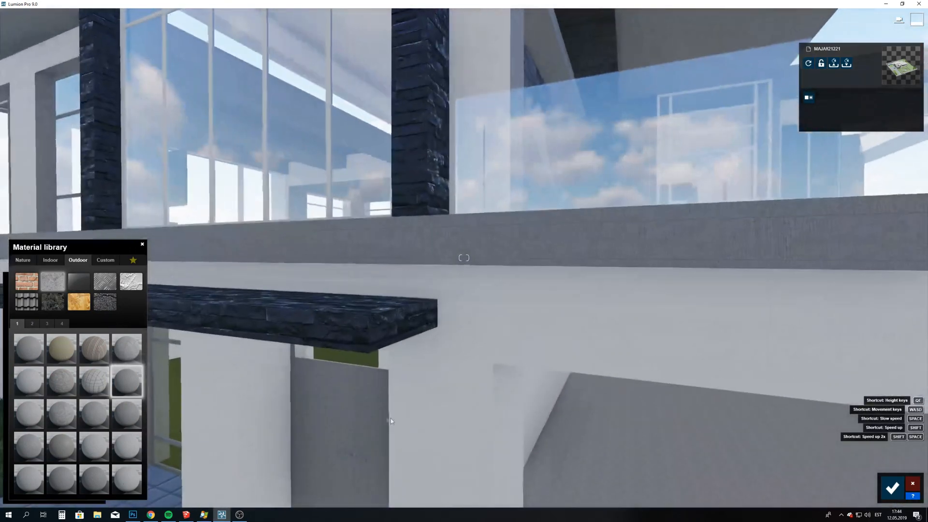
left_click(124, 385)
left_click_drag(57, 377, 78, 376)
- Apply the Indoor material Carpet Office 004 1024 to the car's blue body panels and set its relief to 0.0
key("s")
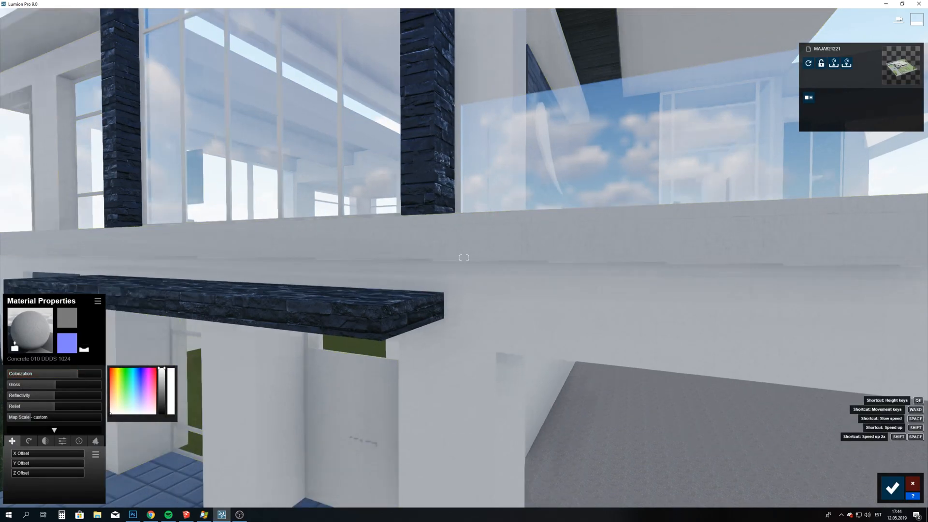
key("s")
key("w")
right_click_drag(464, 258, 348, 367)
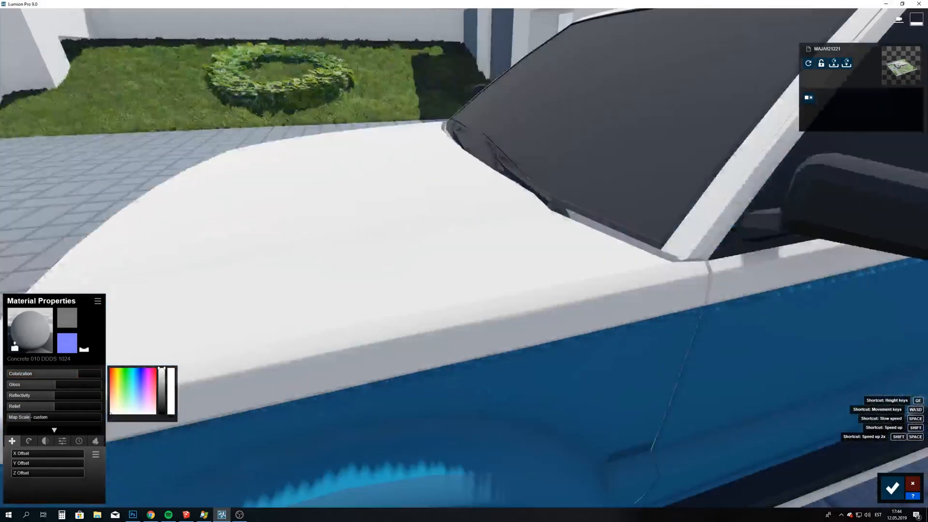
key("s")
left_click(412, 327)
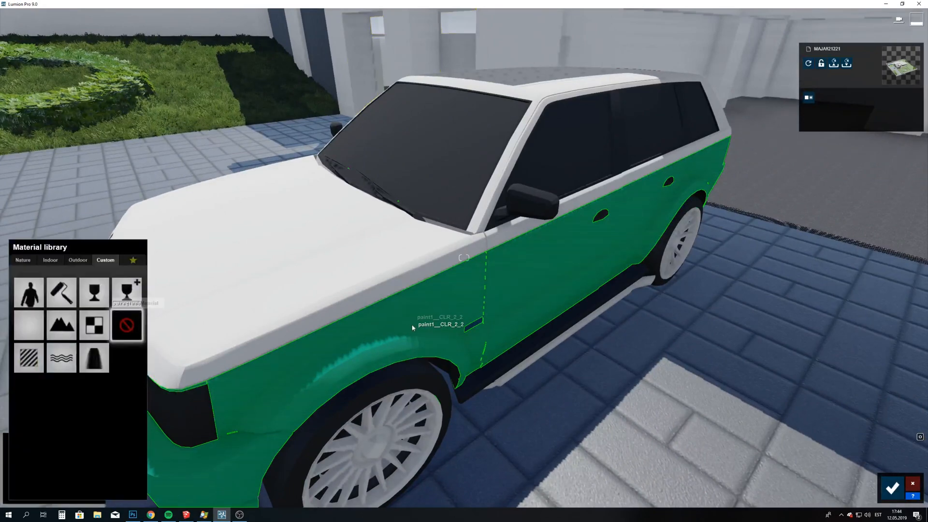
left_click(50, 259)
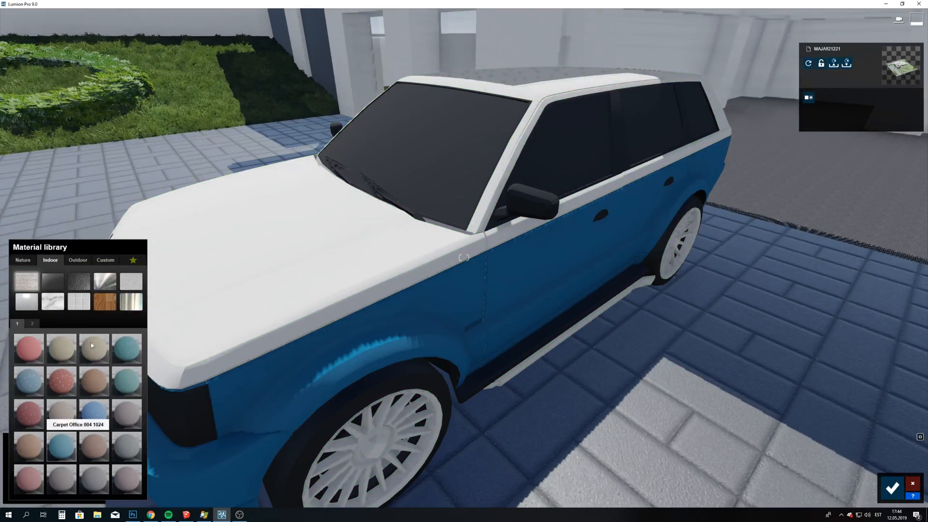
left_click(61, 444)
left_click_drag(25, 421, 7, 419)
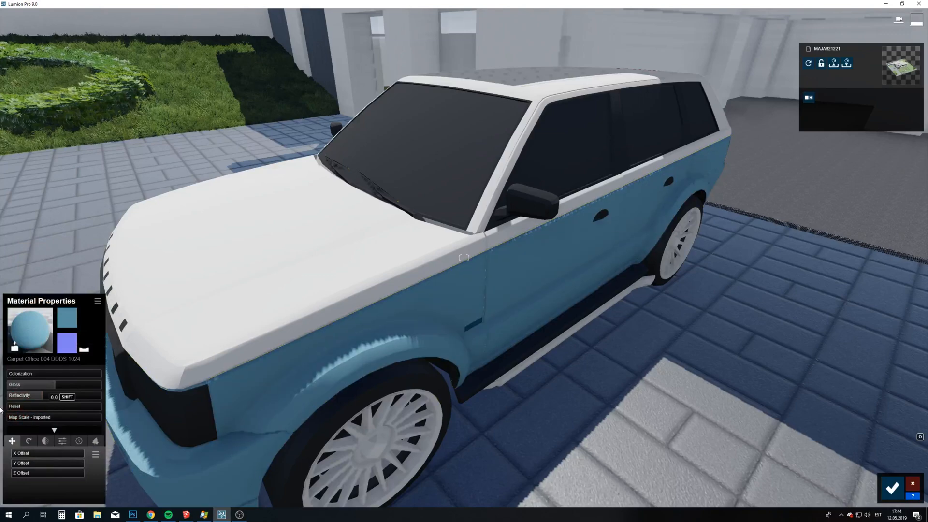
- Raise the car body's gloss and reflectivity to near maximum and recolour it vivid blue with full colorization
left_click_drag(62, 386, 109, 387)
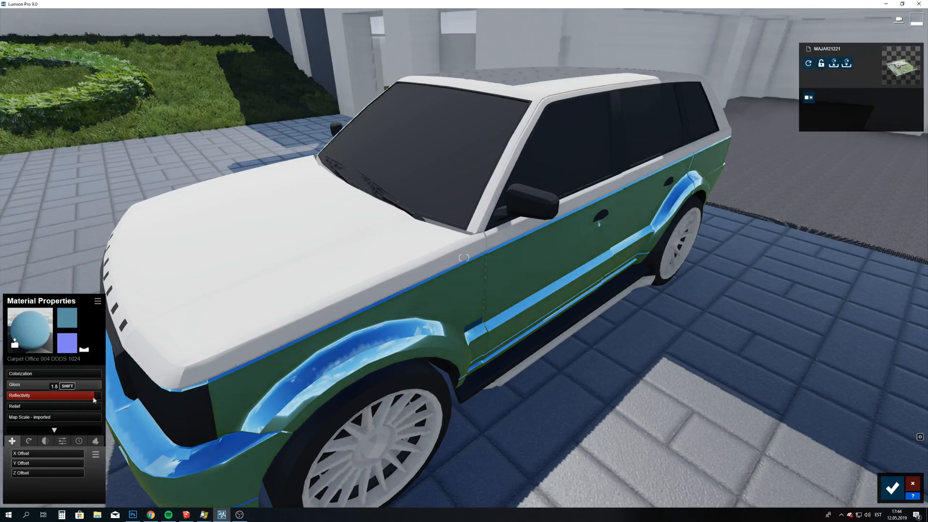
left_click(89, 389)
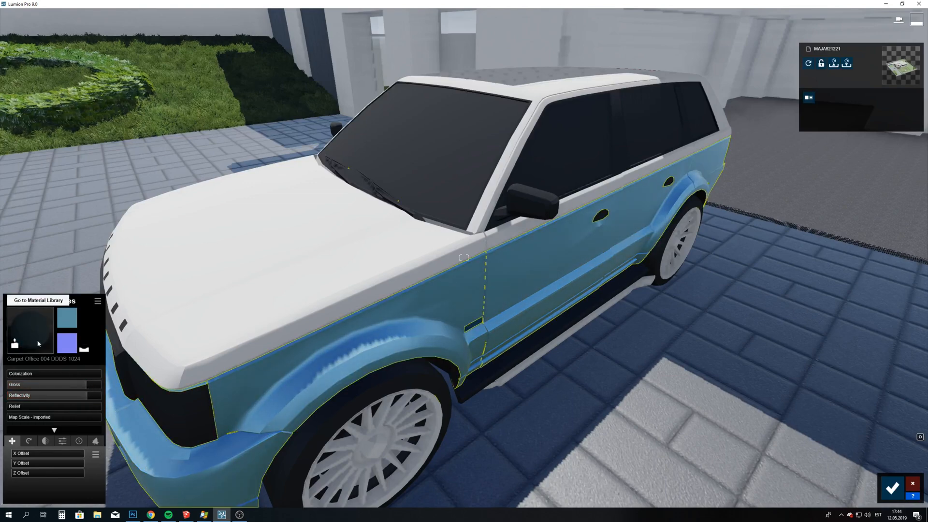
mouse_move(51, 379)
left_mouse_down()
mouse_move(142, 371)
mouse_move(141, 355)
left_mouse_up()
- Apply the Indoor metal Aluminium to the car's wheel rims and white paint parts
key("s")
mouse_move(193, 296)
right_mouse_down()
mouse_move(193, 252)
mouse_move(252, 266)
right_mouse_up()
mouse_move(464, 258)
right_mouse_down()
mouse_move(334, 285)
mouse_move(350, 257)
right_mouse_up()
key("w")
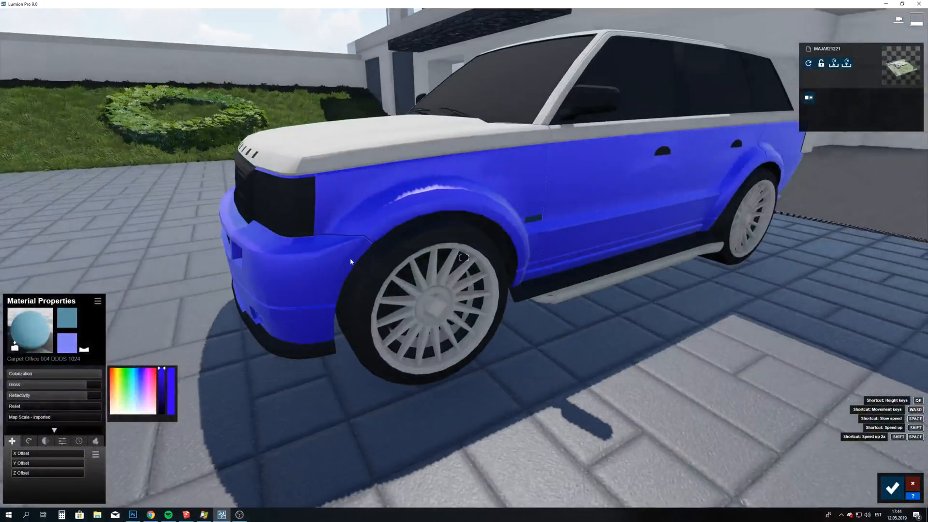
left_click(426, 299)
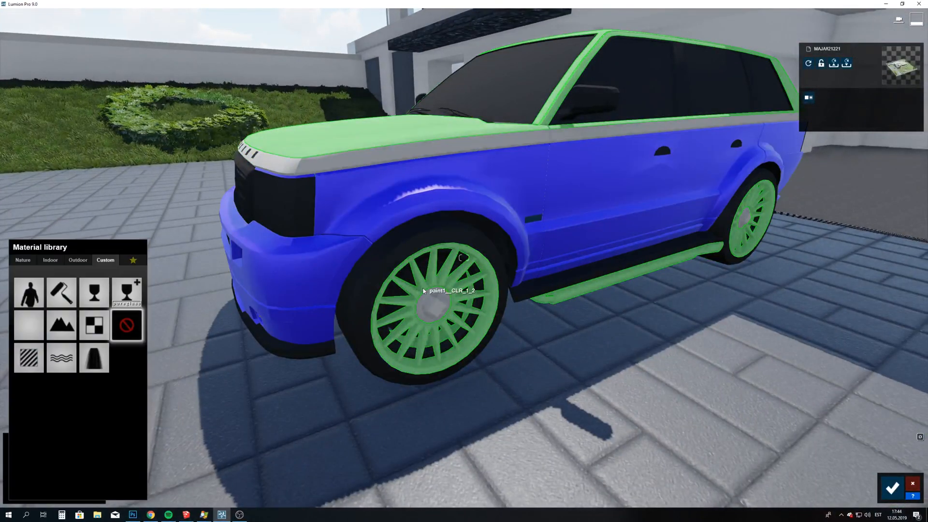
left_click(51, 261)
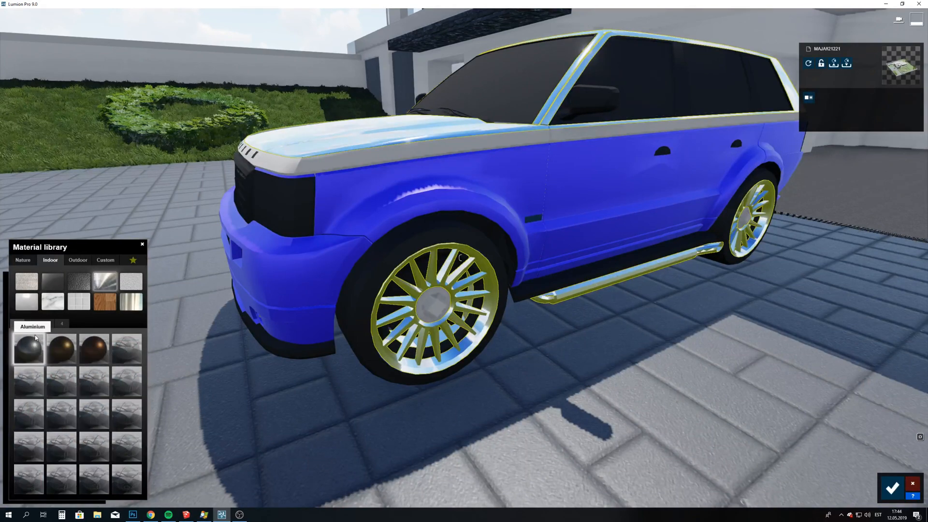
left_click(30, 350)
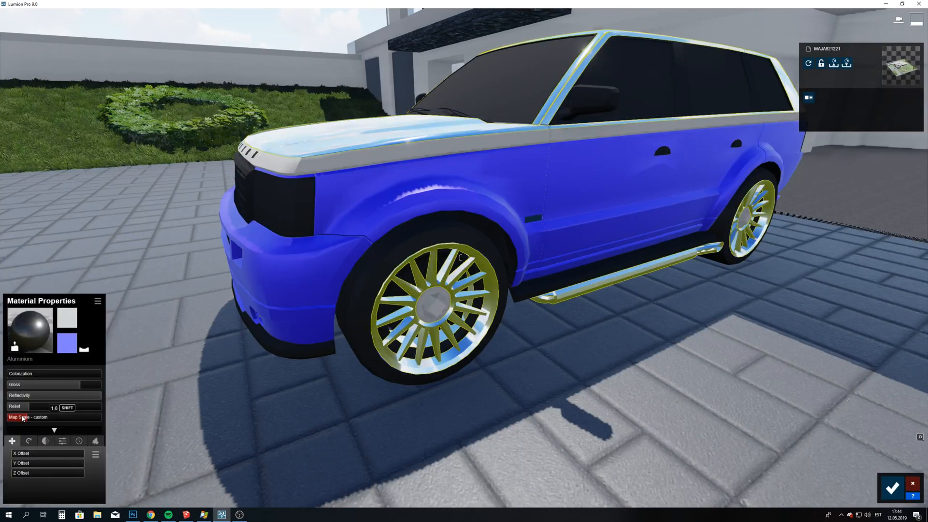
- Apply a dark tinted Indoor glass to the car's windows
key("d")
right_click_drag(88, 370, 401, 240)
left_click(401, 240)
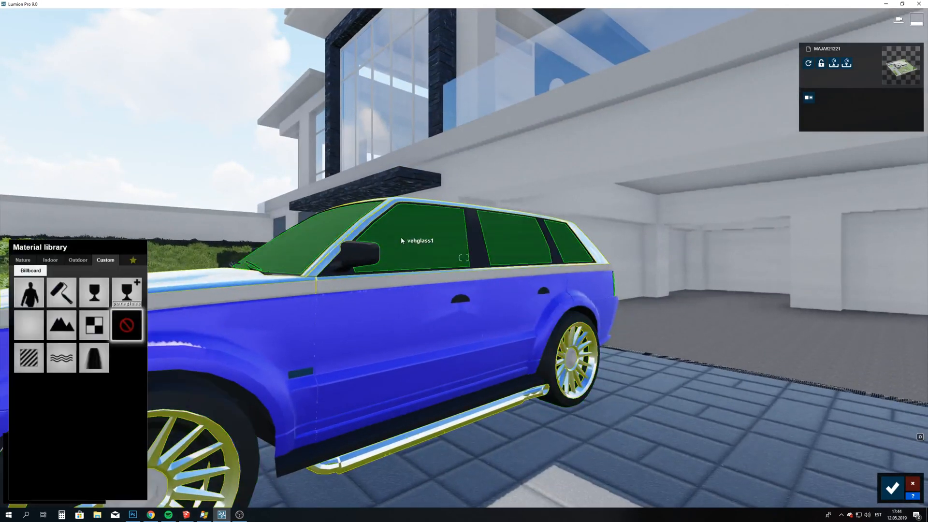
left_click(50, 261)
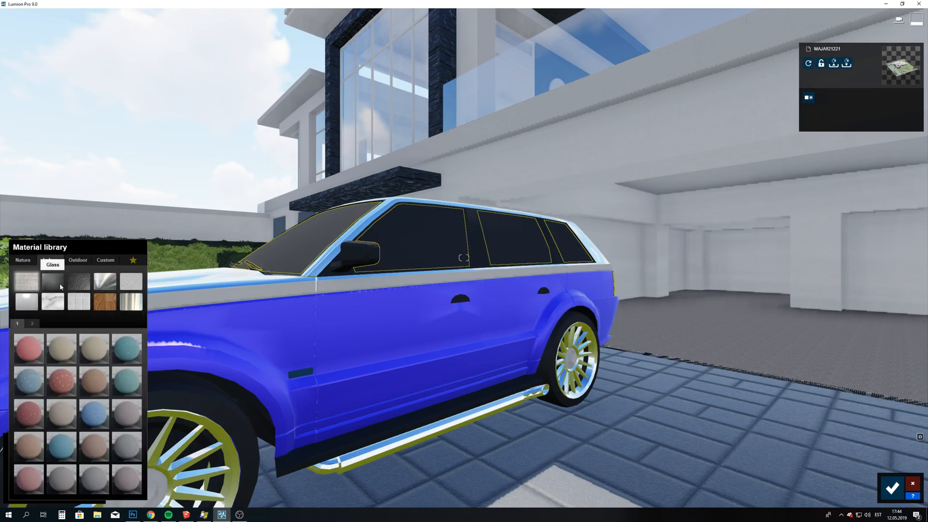
left_click(61, 288)
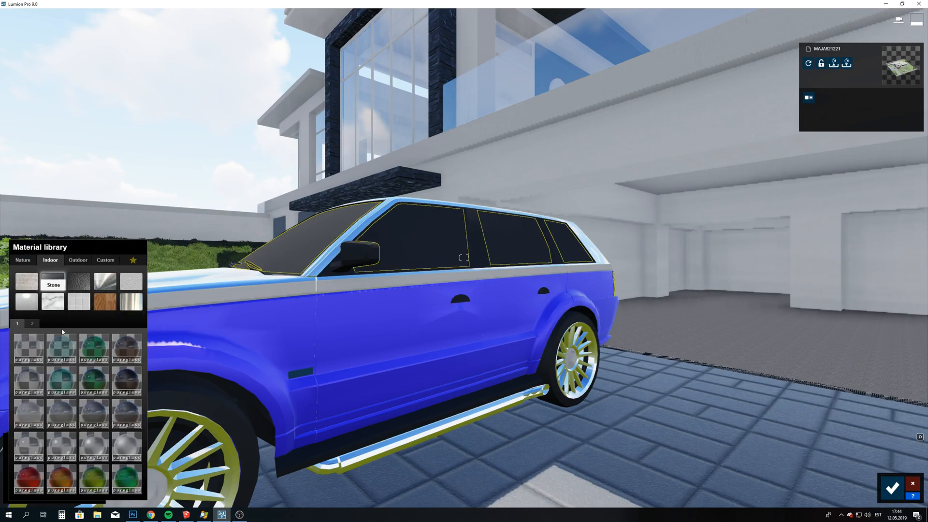
left_click(122, 380)
- Apply a reflective grey Indoor metal to the meshed drain strip between the driveway paving and the garage floor
key("s")
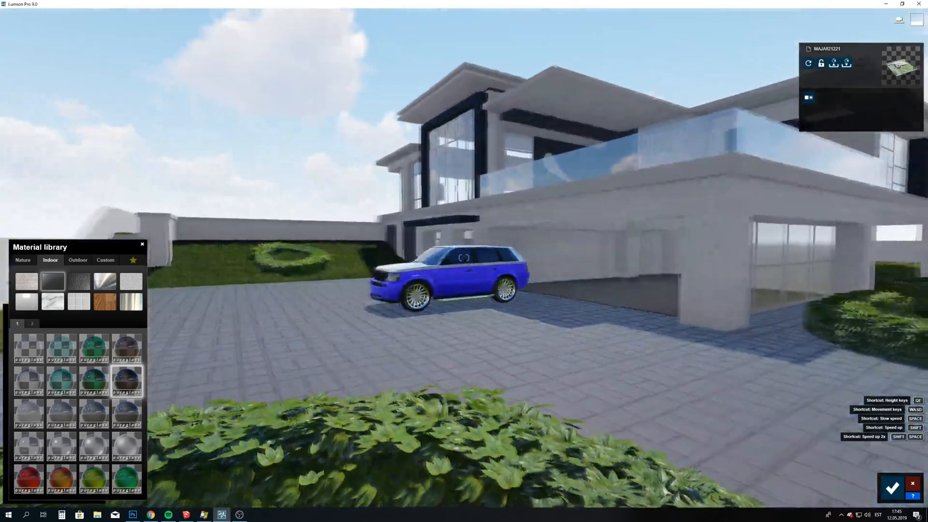
key("w")
right_click_drag(464, 258, 291, 418)
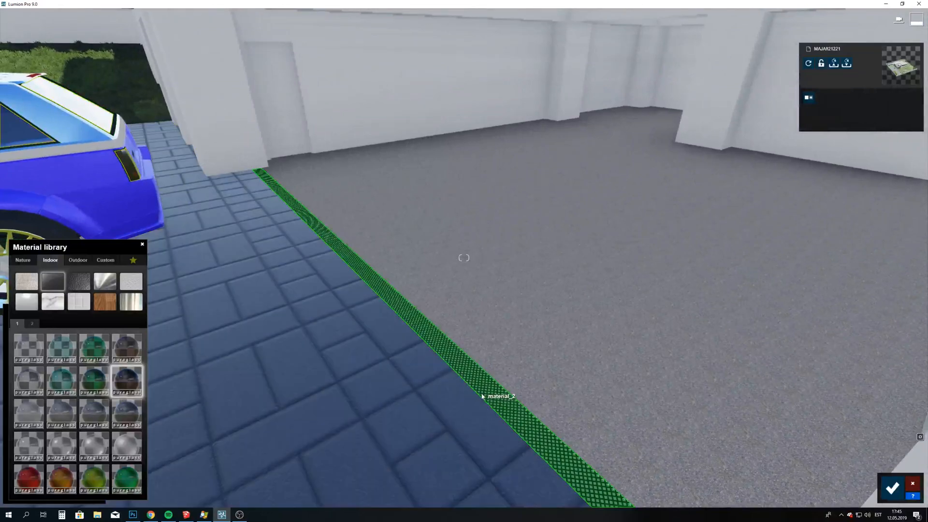
left_click(497, 396)
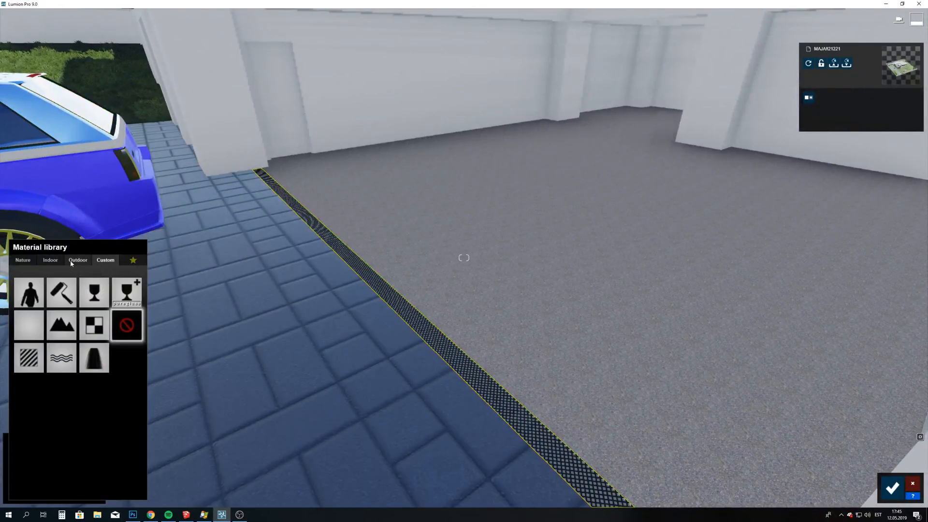
left_click(72, 261)
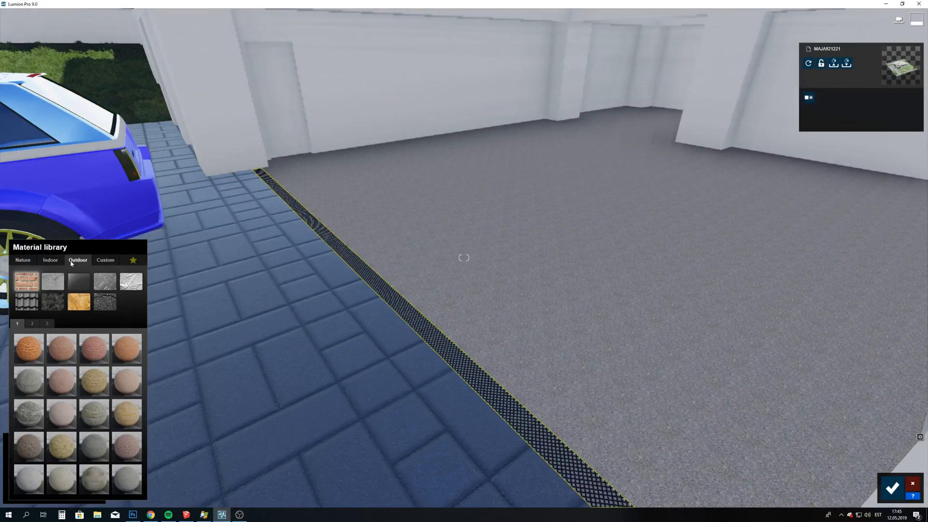
left_click(22, 260)
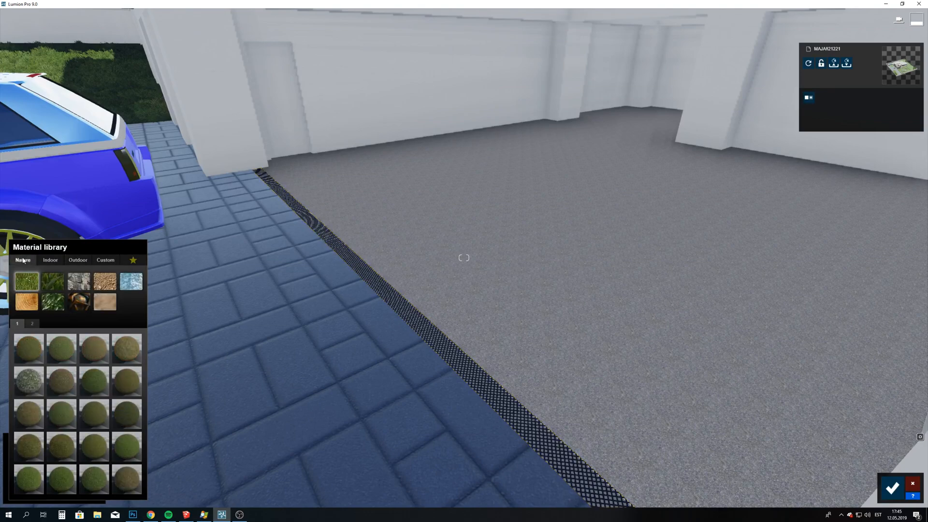
left_click(50, 260)
left_click(72, 261)
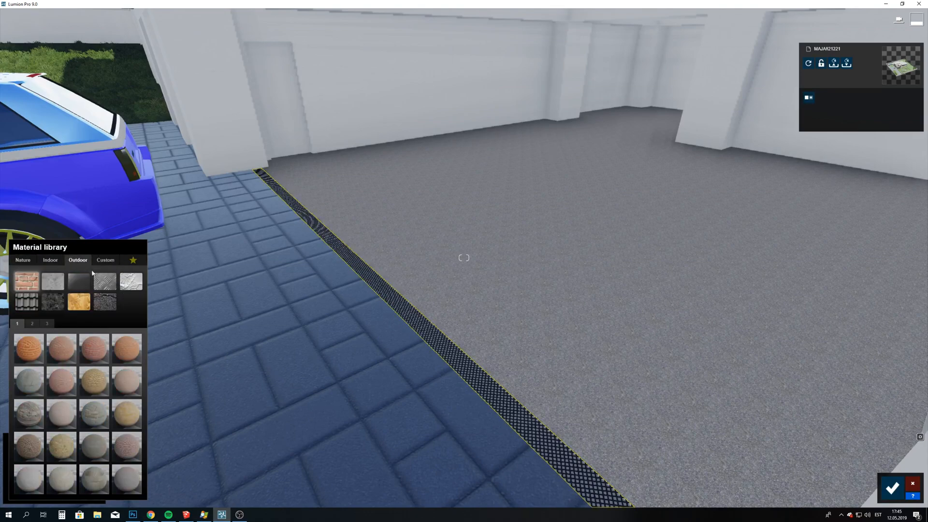
left_click(100, 281)
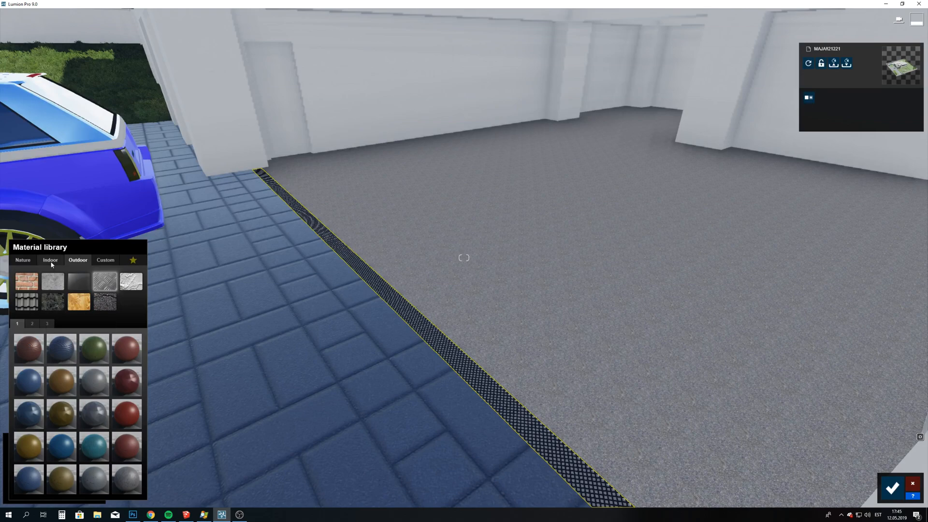
left_click(51, 261)
left_click(103, 279)
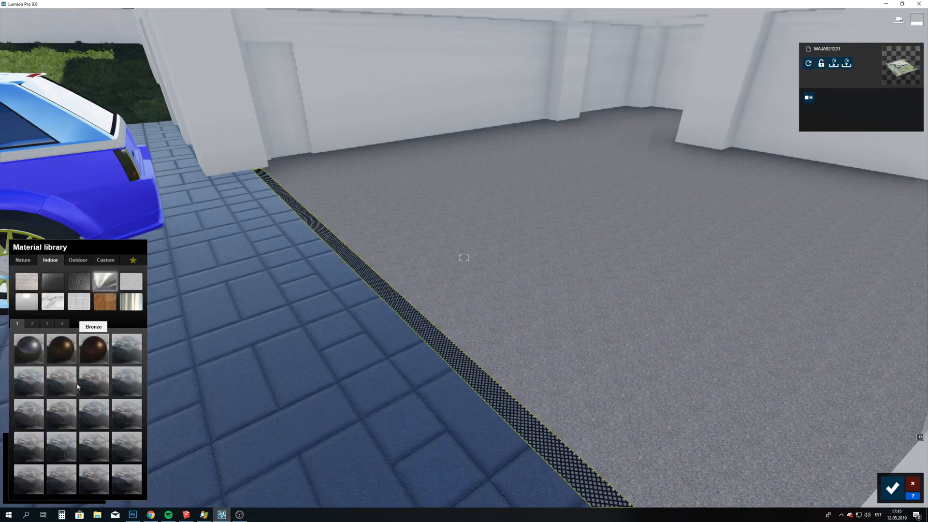
left_click(103, 393)
- Apply the plain grey Outdoor concrete to the garage floor
key("w")
right_click_drag(217, 348, 378, 344)
left_click(381, 327)
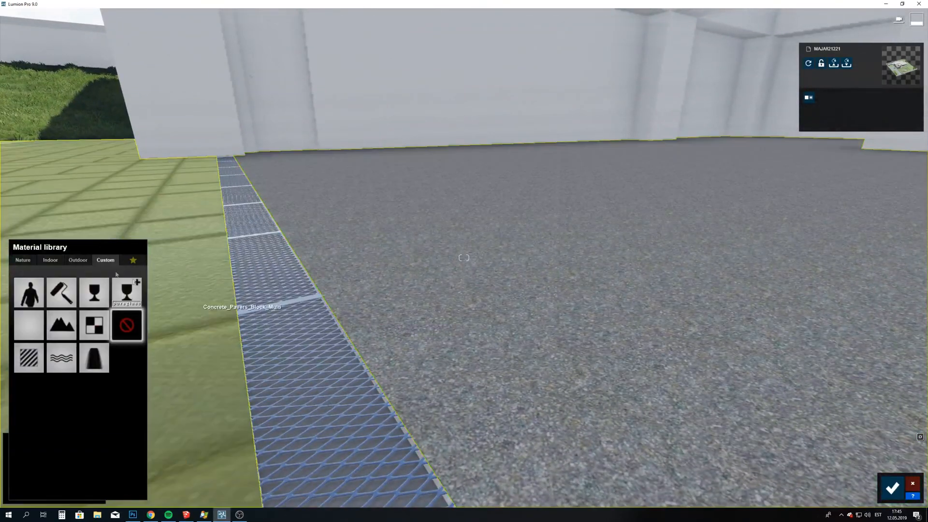
left_click(51, 261)
left_click(78, 260)
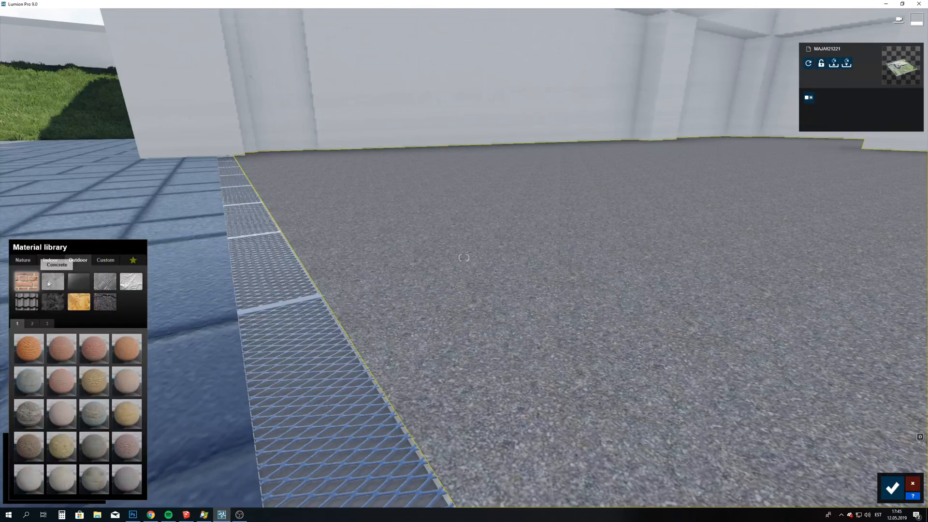
left_click(53, 281)
left_click(61, 349)
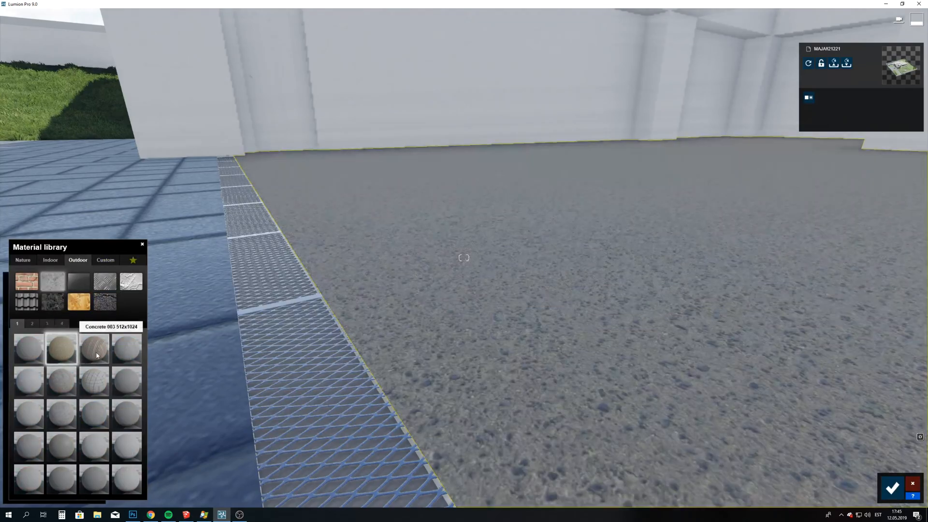
left_click(29, 353)
- Apply the brown-and-white Nature fur to the orange and black patterned panel on the interior wall
key("s")
right_click_drag(347, 329, 479, 309)
key("w")
key("w")
key("w")
key("w")
key("w")
right_click_drag(464, 258, 485, 258)
key("w")
key("s")
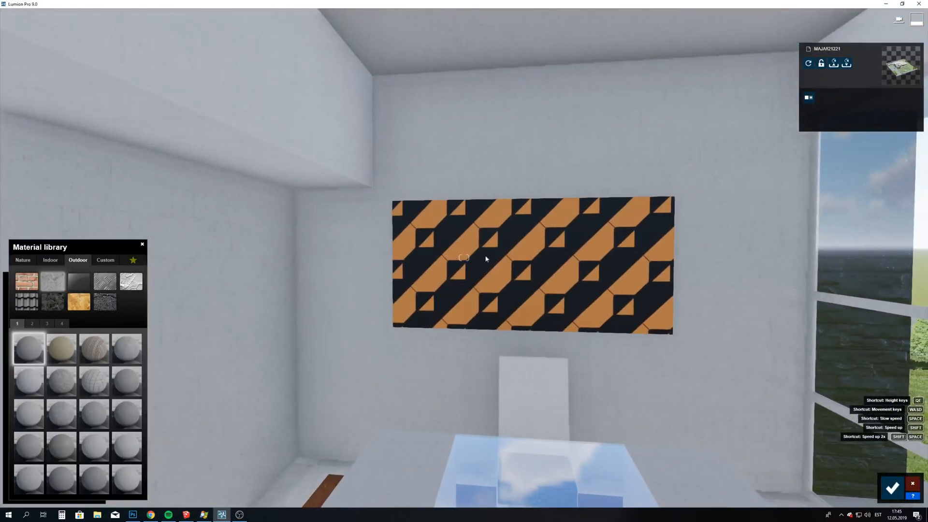
left_click(486, 258)
left_click(49, 261)
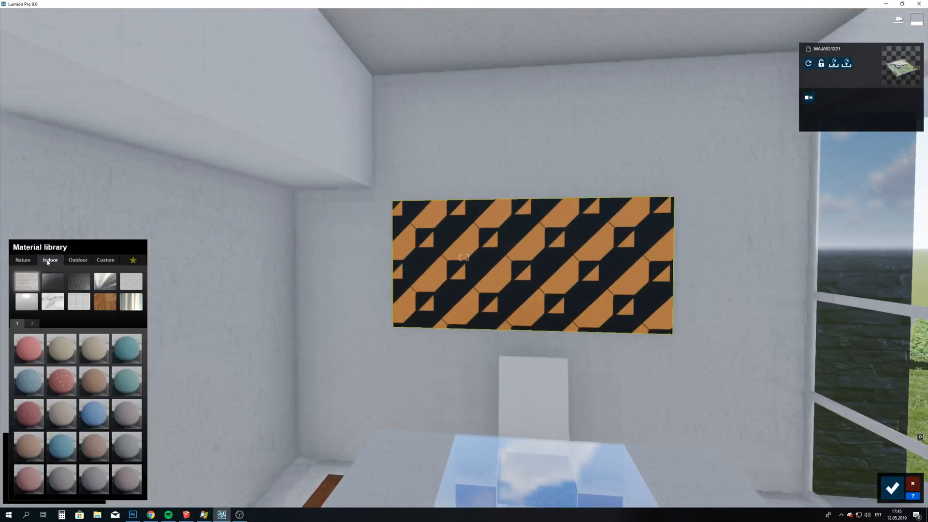
left_click(24, 261)
left_click(104, 304)
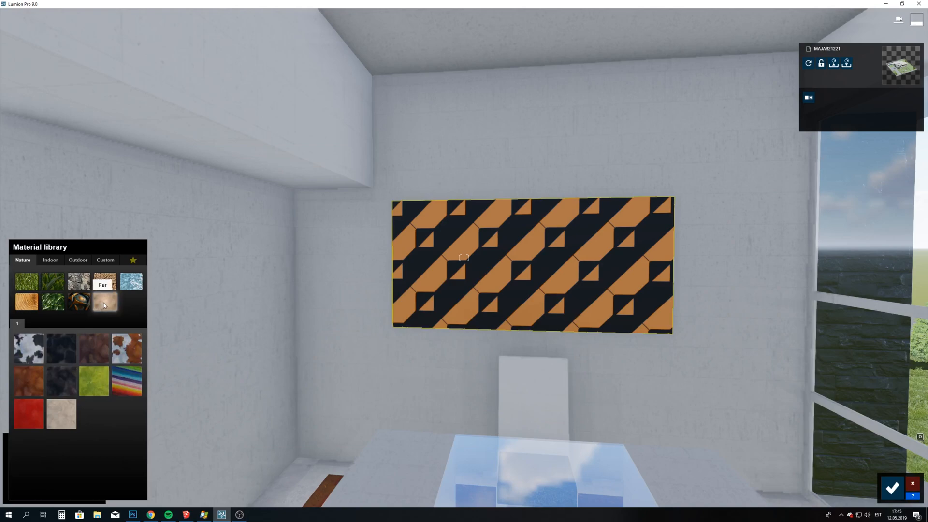
left_click(116, 354)
- Compare fur variants on the wall panel up close and change it to Black and White Fur
key("d")
right_click_drag(352, 363, 271, 362)
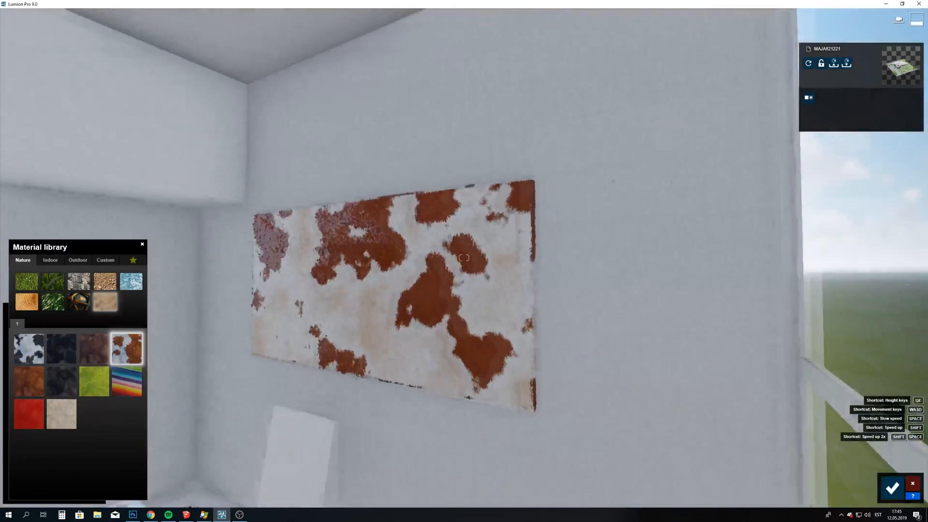
key("d")
right_click_drag(464, 258, 435, 257)
key("w")
key("s")
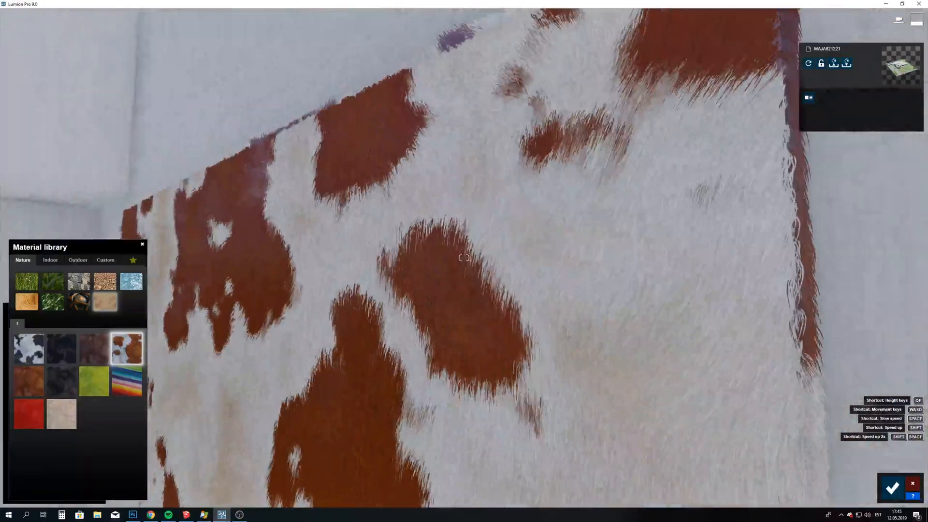
key("s")
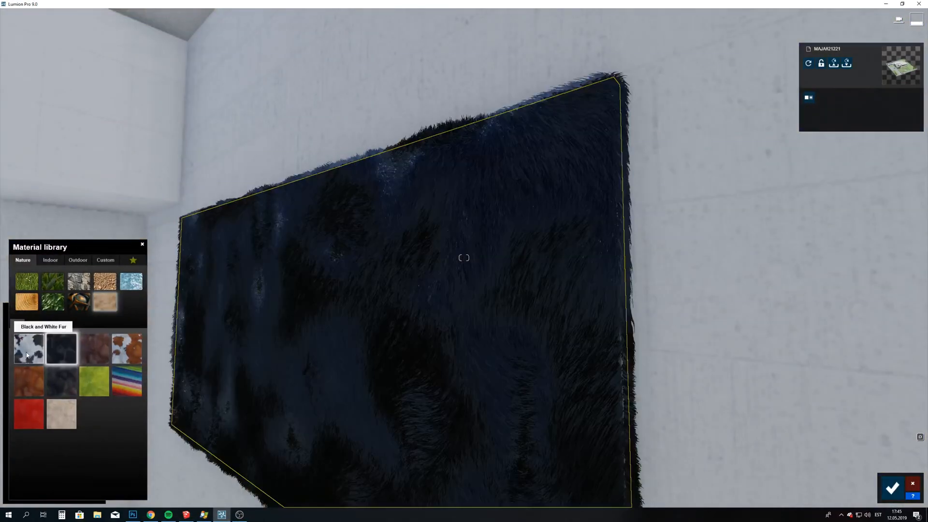
left_click(26, 356)
- Check the garden fountain and open the material properties of its outer rim
key("s")
key("s")
right_click_drag(464, 257, 332, 375)
key("w")
key("w")
key("w")
key("s")
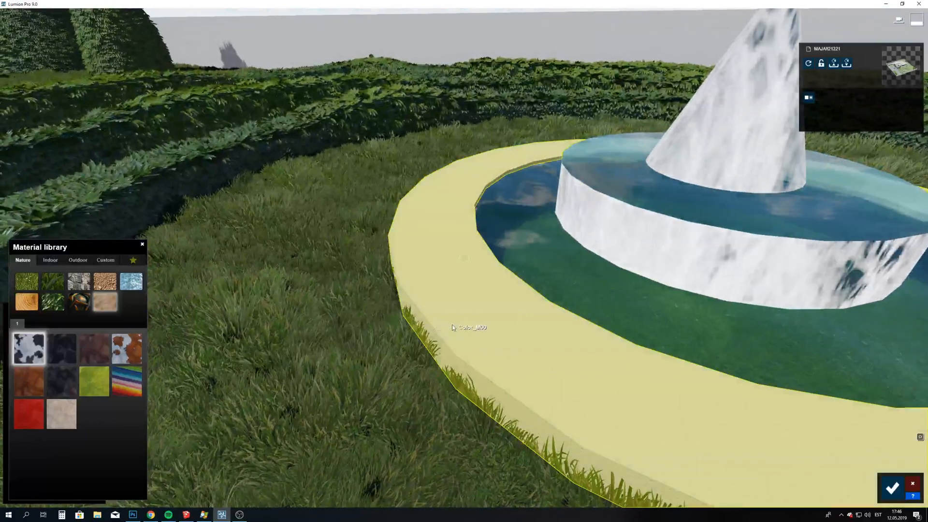
left_click(452, 328)
- Save the material changes and enter Photo mode with the villa, car, driveway and fountain in view
key("s")
right_click_drag(452, 327, 338, 271)
key("w")
right_click_drag(465, 257, 464, 203)
key("w")
key("w")
key("s")
key("w")
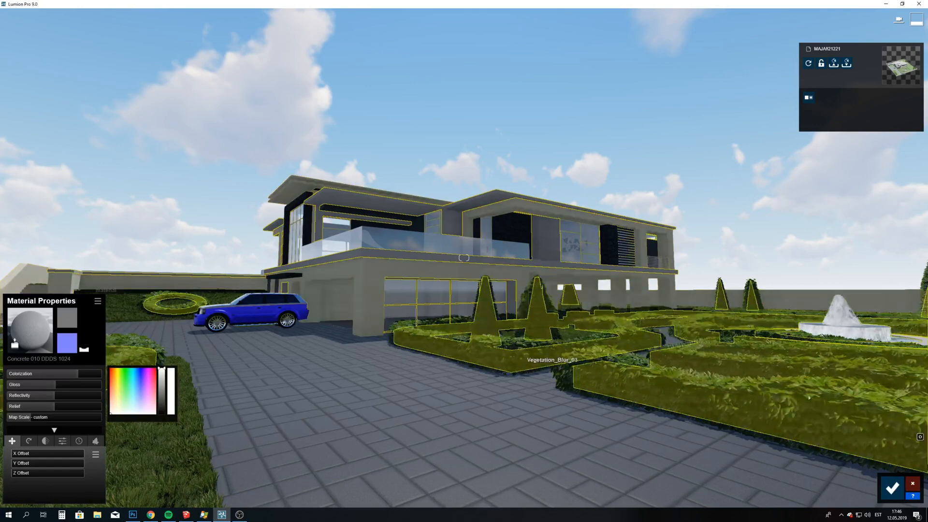
left_click(892, 488)
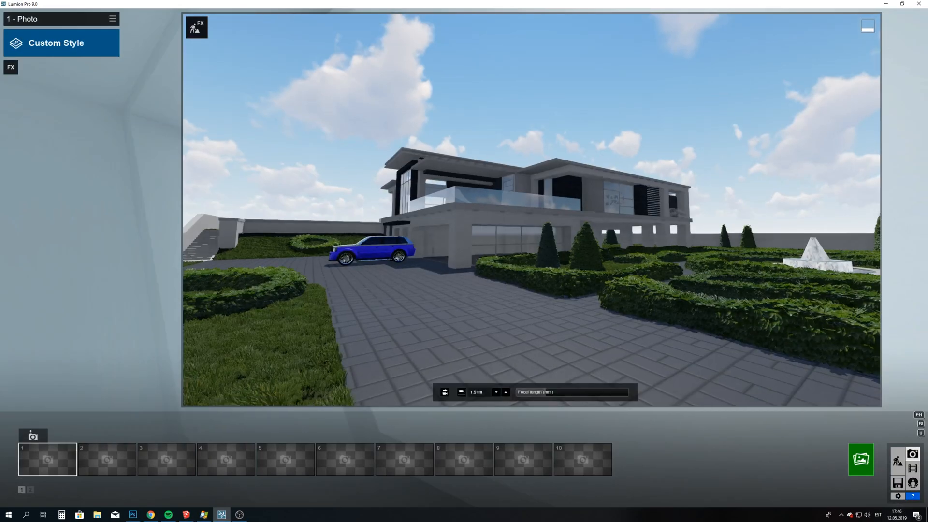
- Frame the villa, car and driveway from a low viewpoint at a focal length of about 18.5 mm and store it as photo 1
right_click_drag(531, 209, 503, 419)
key("w")
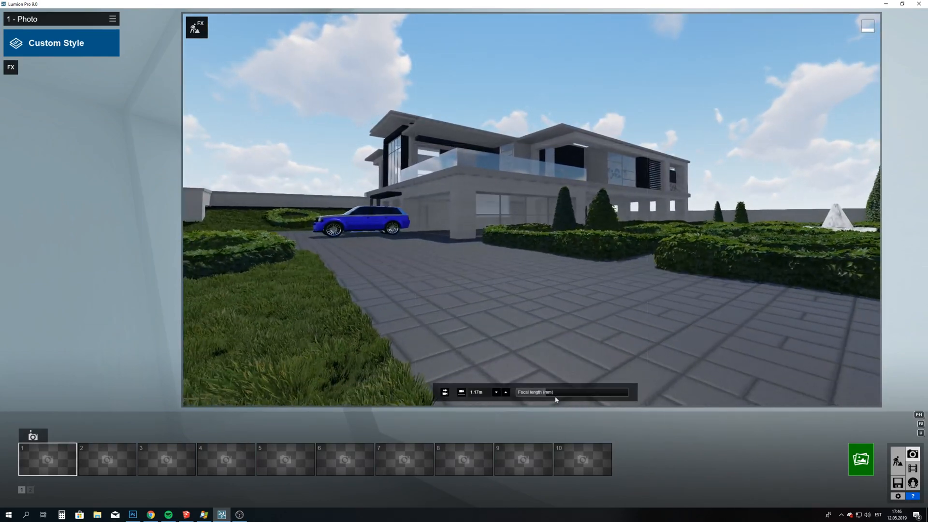
left_click_drag(549, 393, 552, 395)
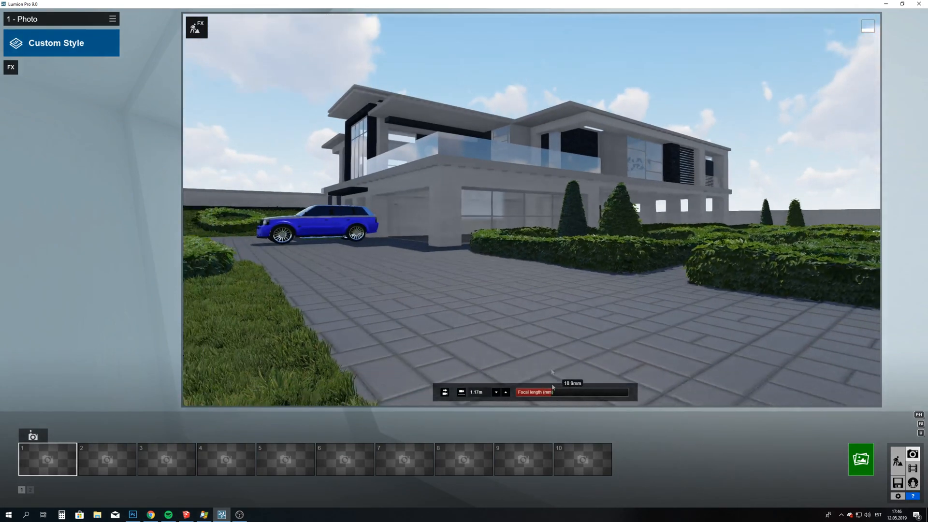
right_click_drag(552, 377, 542, 362)
mouse_move(532, 210)
right_mouse_down()
mouse_move(540, 205)
mouse_move(530, 209)
right_mouse_up()
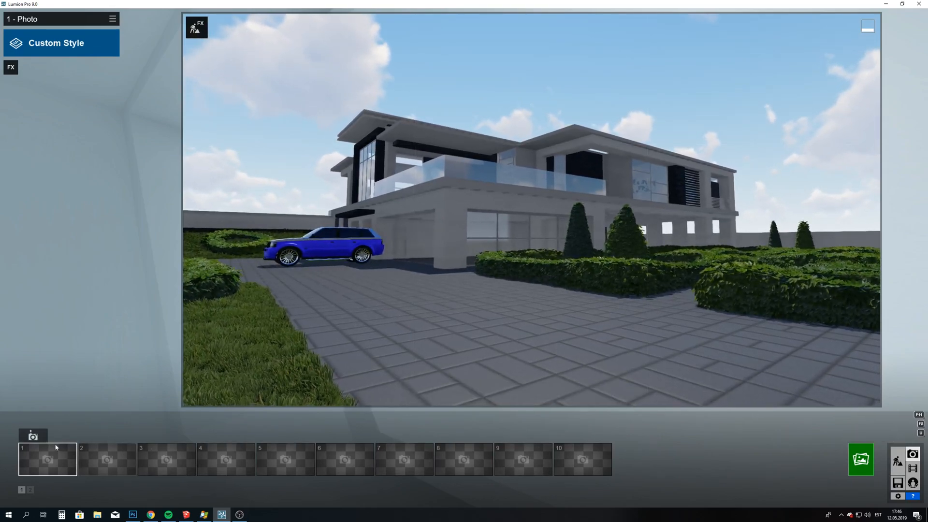
left_click(33, 436)
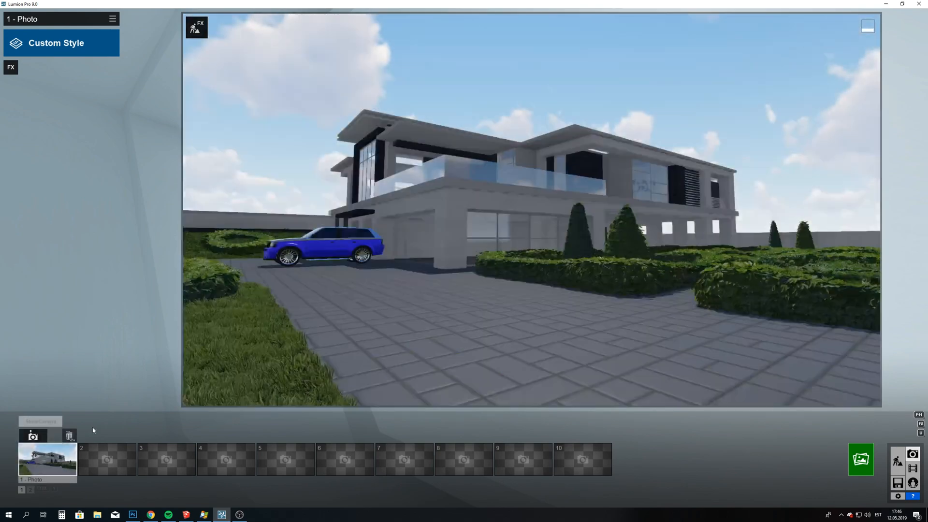
- Return to Build mode and set up an elevated overview of the villa, driveway and hedge garden for placing objects
left_click(900, 463)
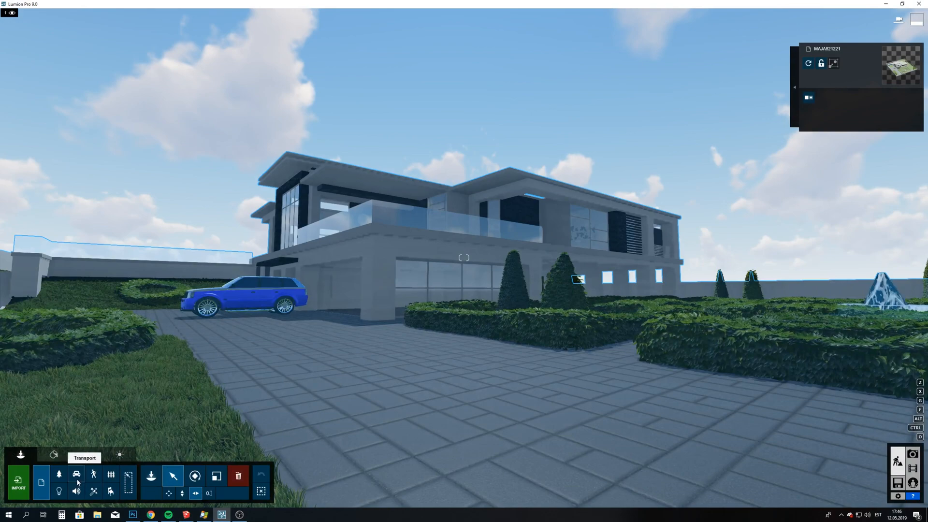
left_click(131, 477)
key("w")
right_click_drag(464, 258, 464, 149)
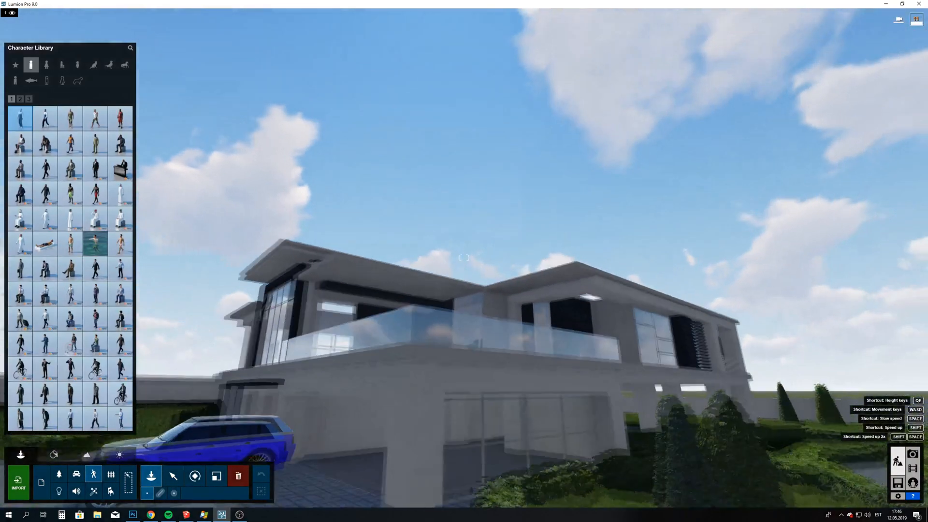
key("w")
key("q")
right_click_drag(464, 258, 565, 338)
key("w")
key("s")
key("s")
key("e")
key("s")
key("s")
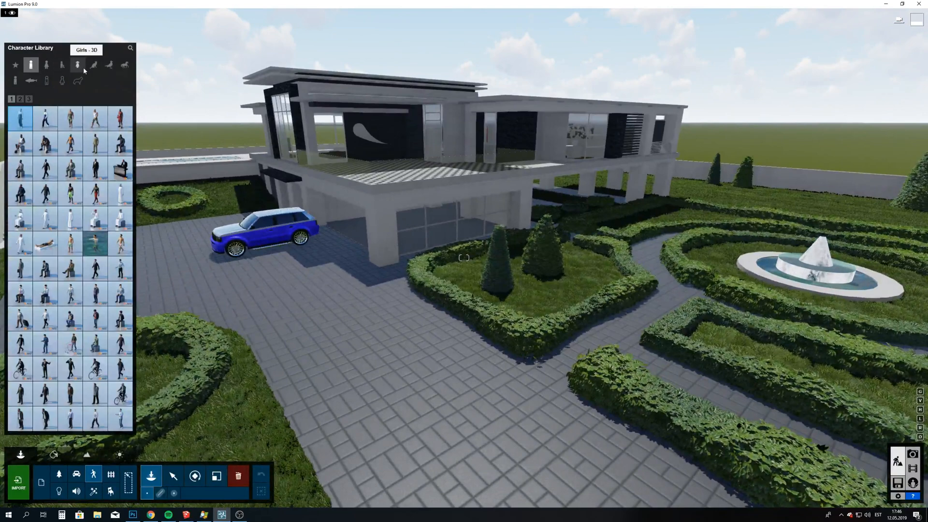
- Place CanaryIslandDatePalm 004 palms beside the driveway, near the villa, in the hedge garden and beyond the boundary wall
left_click(59, 474)
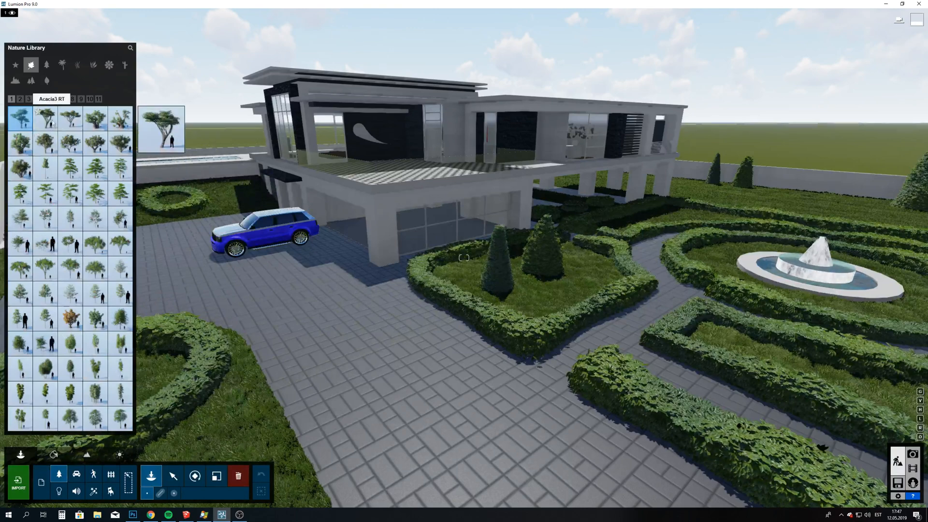
left_click(61, 65)
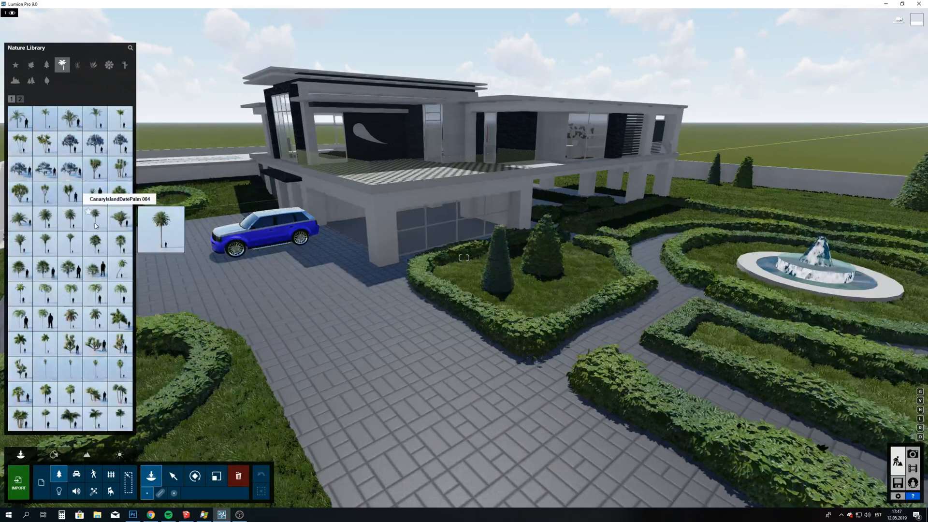
left_click(223, 207)
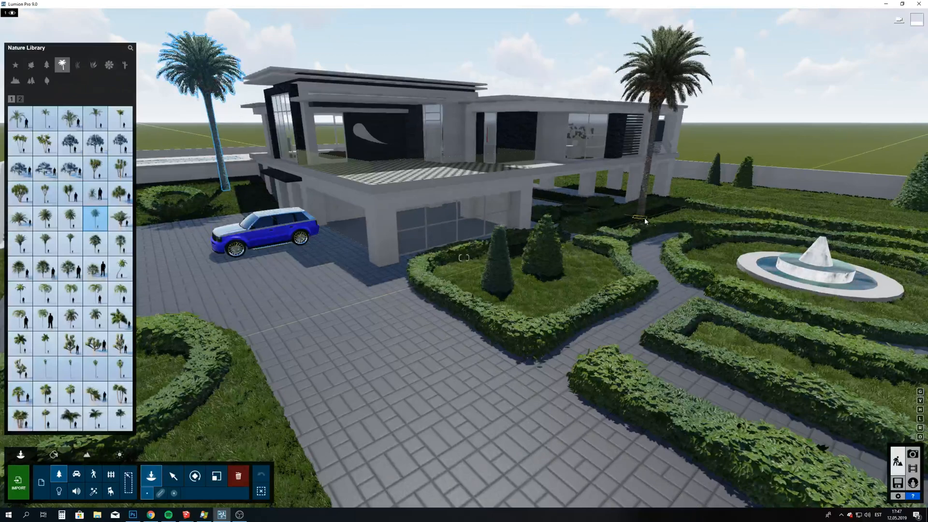
left_click(646, 221)
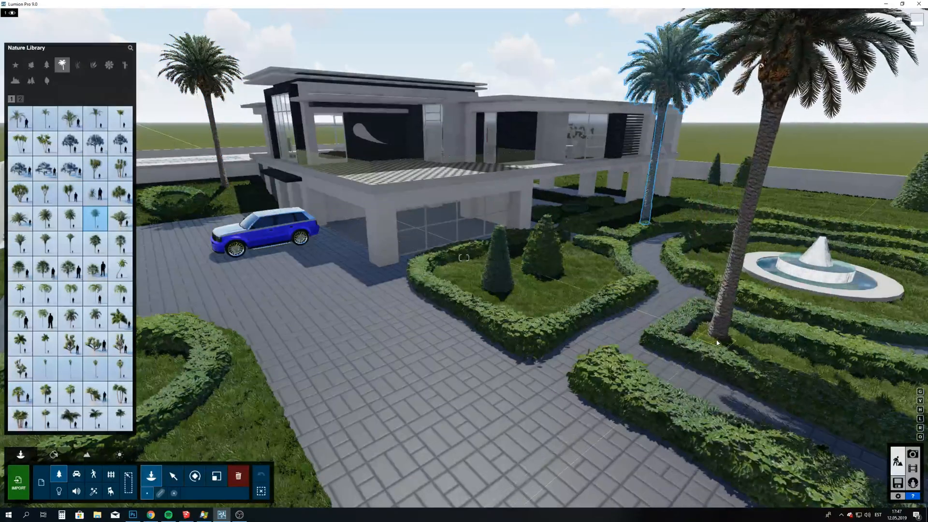
left_click(715, 342)
left_click(706, 187)
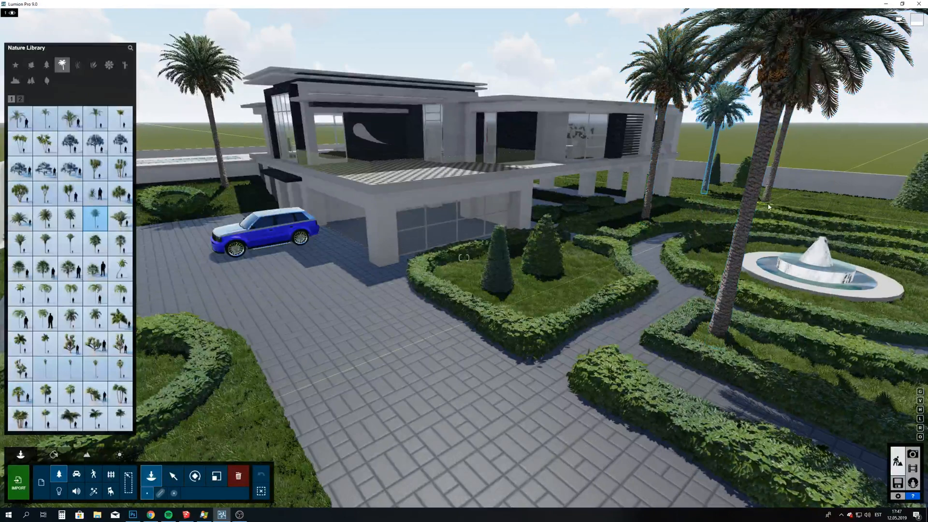
left_click(783, 200)
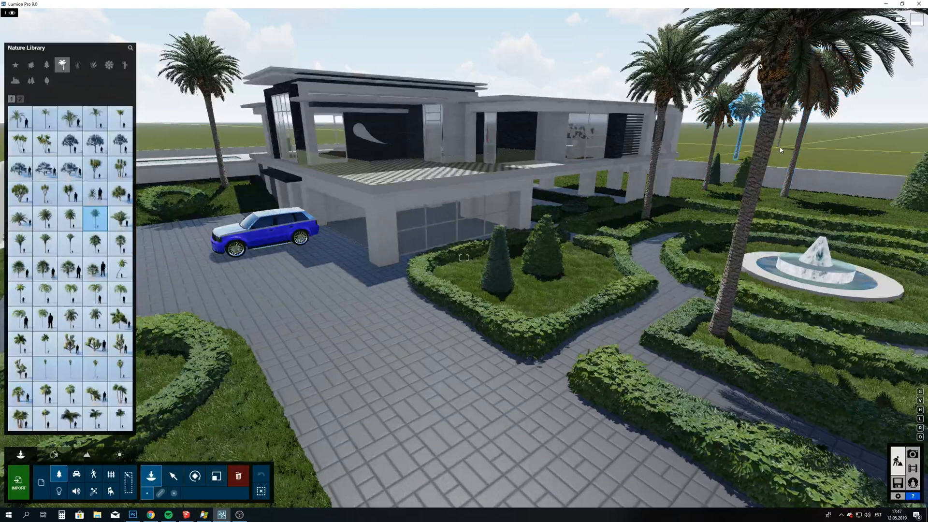
left_click(693, 146)
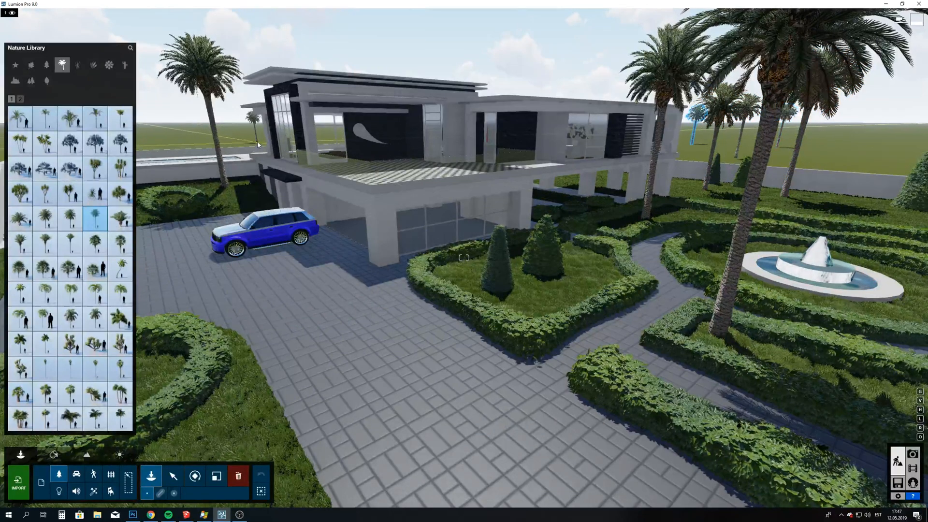
- Add more date palms around the pool, in the backyard and outside the boundary wall on the pool side
key("s")
right_click_drag(235, 145, 261, 129)
left_click(471, 235)
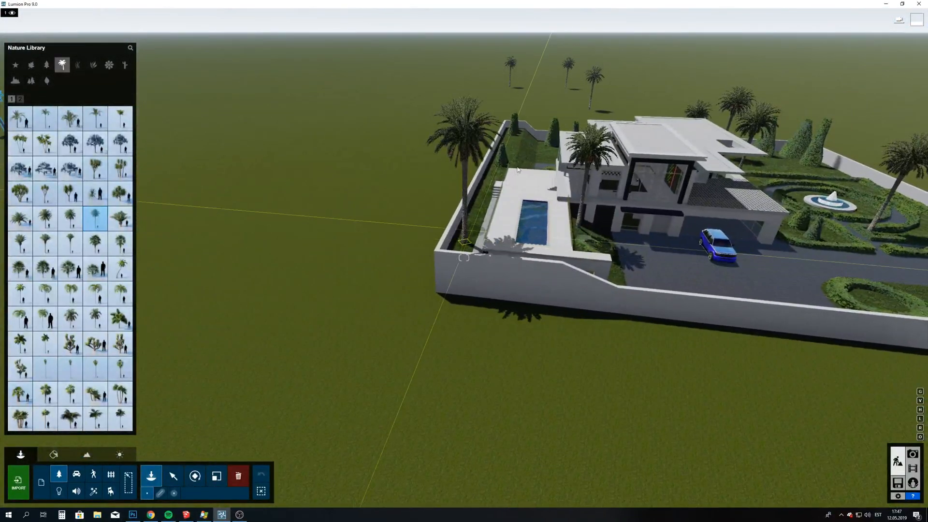
left_click(529, 150)
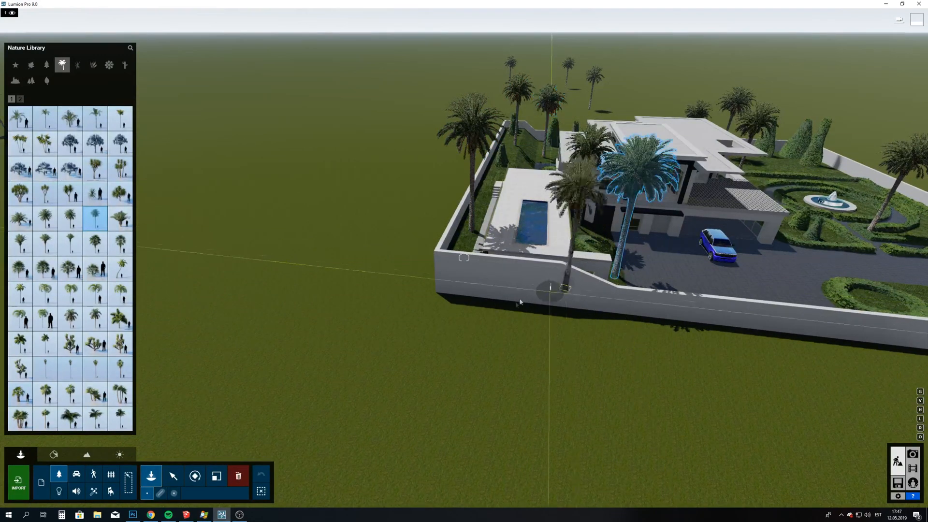
left_click(494, 324)
left_click(406, 267)
left_click(425, 223)
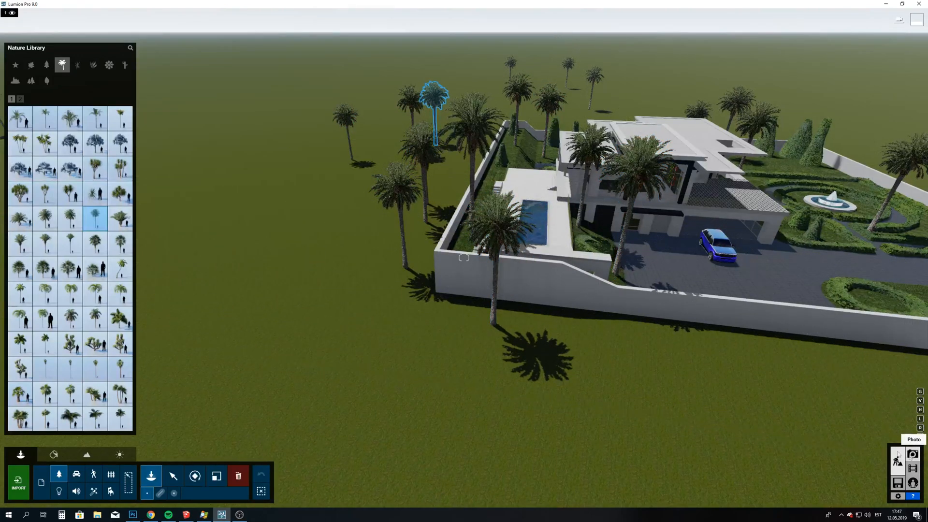
- Check the palms in Photo mode from photo 1 and a shifted viewpoint over the lawn, and restore photo 1's stored camera
left_click(912, 457)
left_click(44, 457)
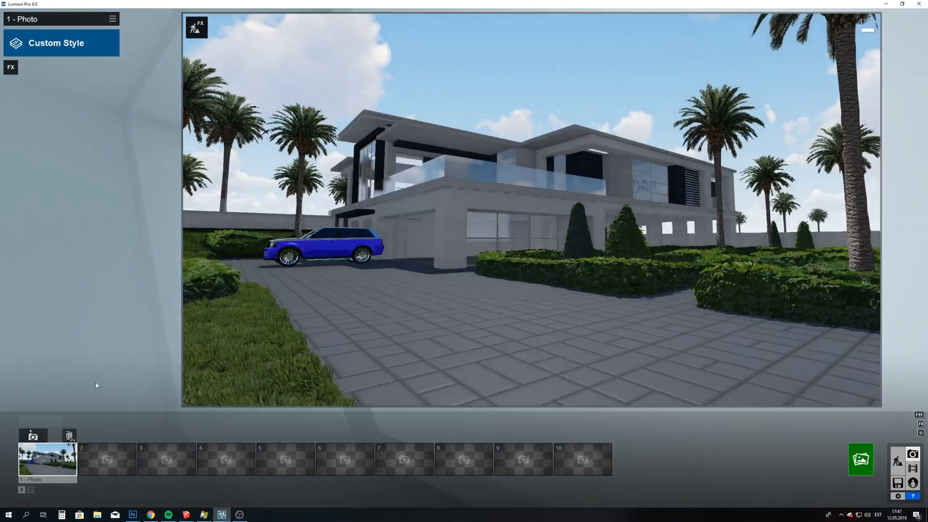
right_click_drag(531, 209, 275, 160)
key("w")
key("w")
key("w")
key("s")
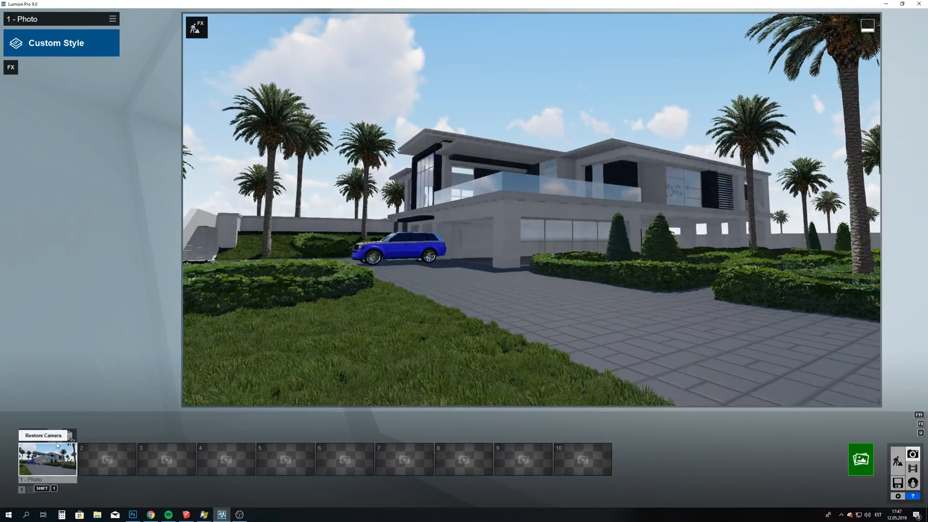
left_click(47, 460)
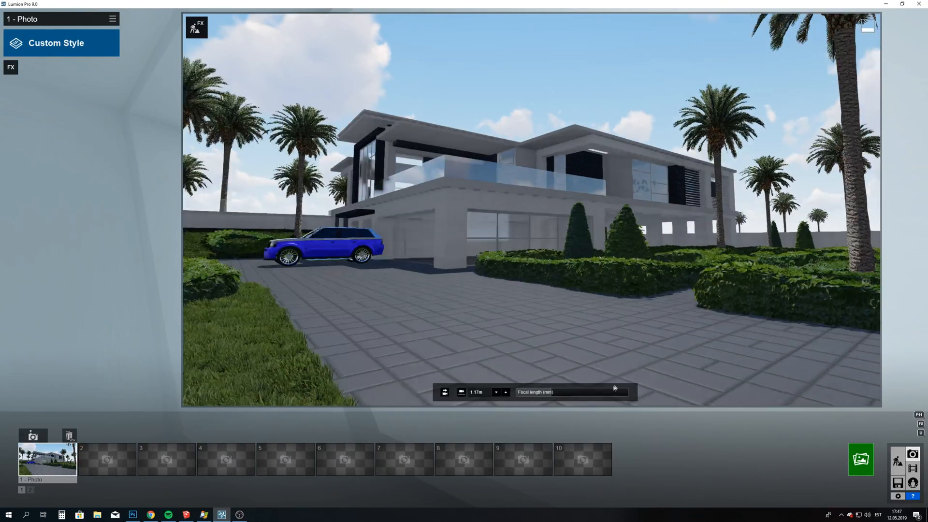
- Try the Realistic style on photo 1 and replace it with the Dawn style
left_click(27, 49)
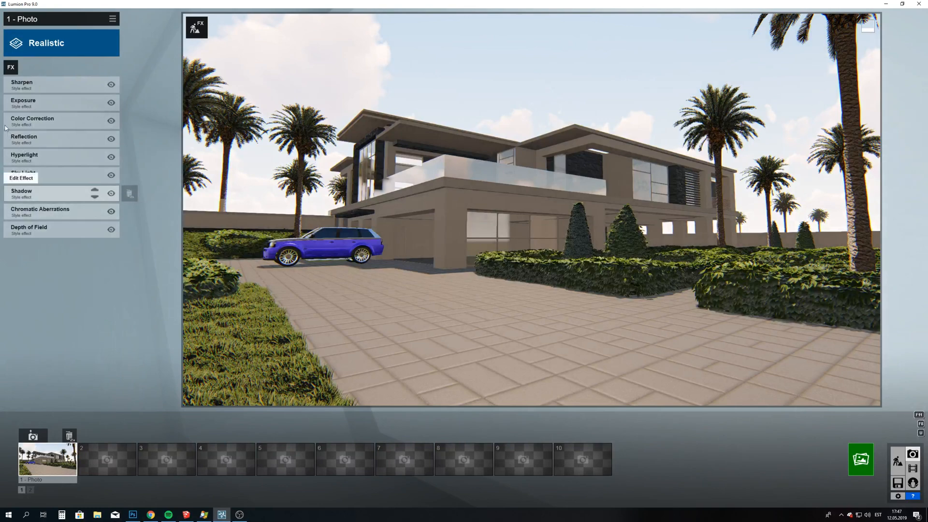
left_click(38, 43)
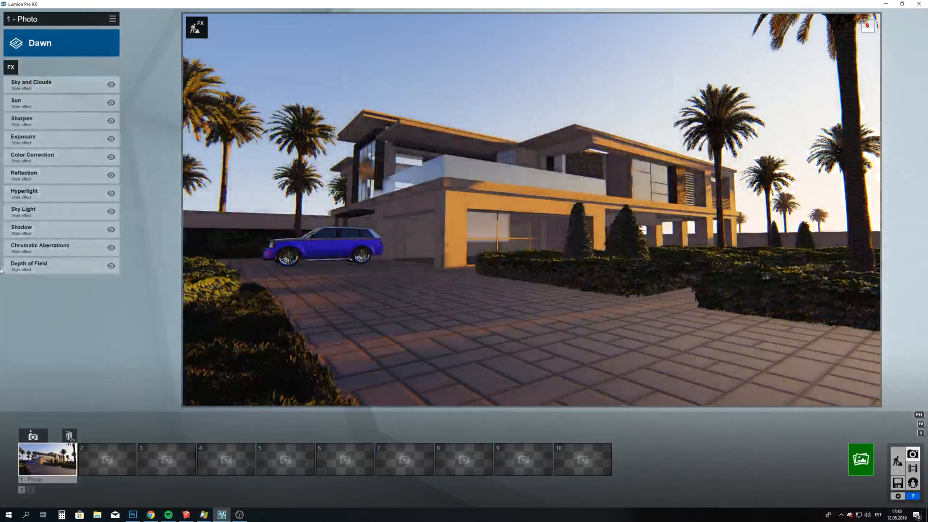
- Add a Real Skies effect with the third Sunset sky, rotate its heading so sunlight hits the facade and enable Flip sky
left_click(11, 68)
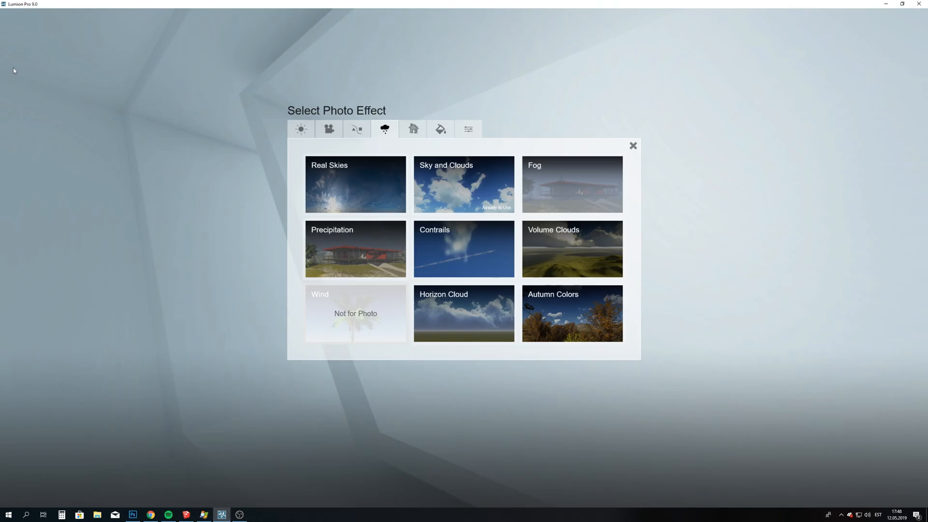
left_click(355, 182)
left_click(47, 109)
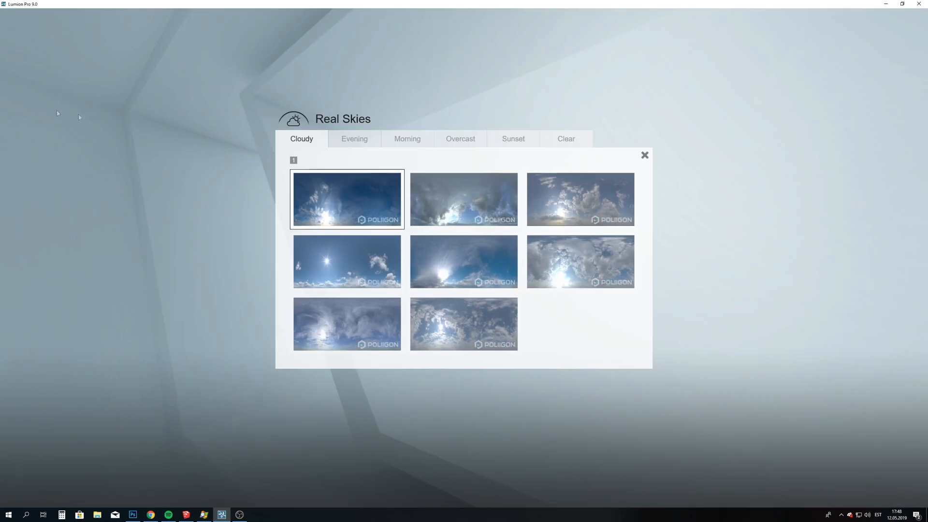
left_click(505, 143)
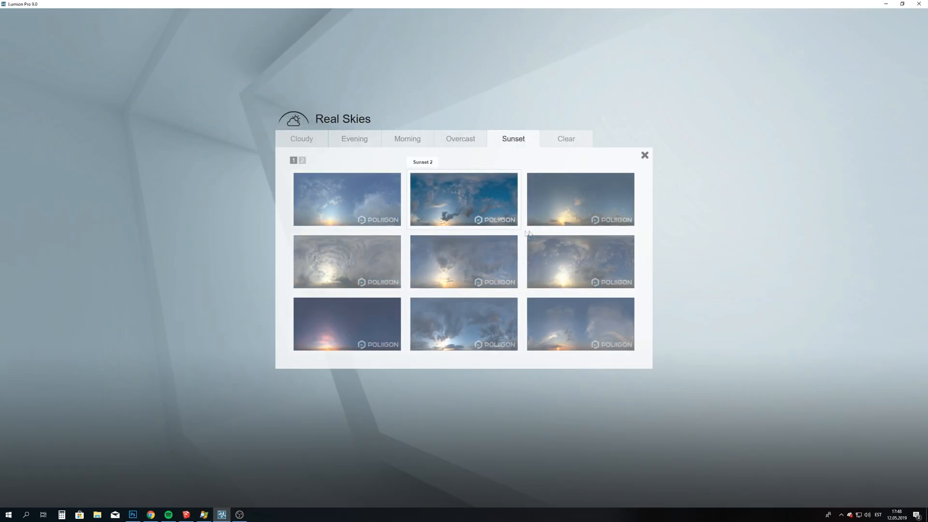
left_click(570, 217)
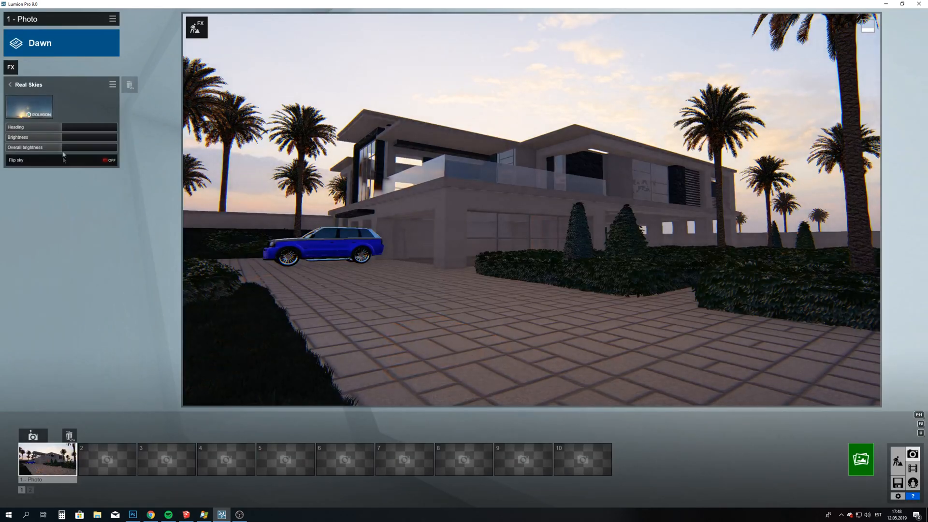
left_click_drag(65, 128, 85, 131)
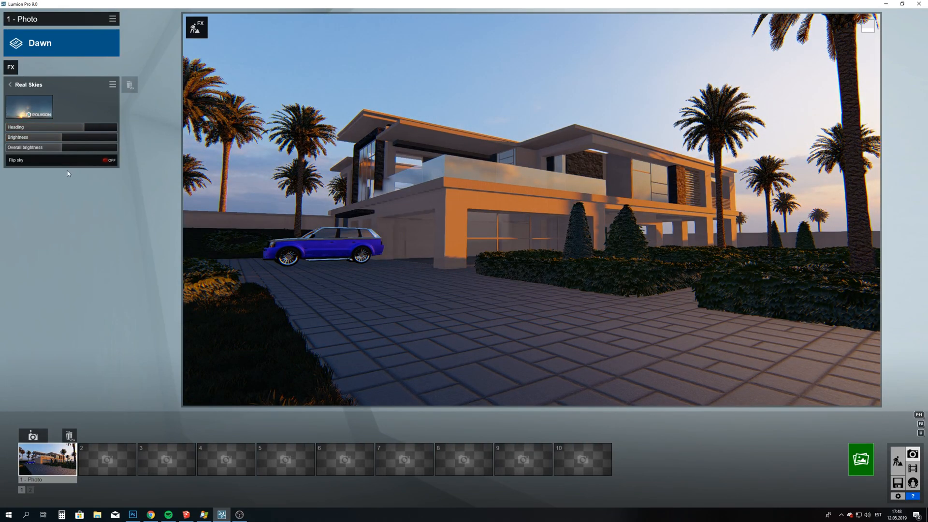
left_click(107, 162)
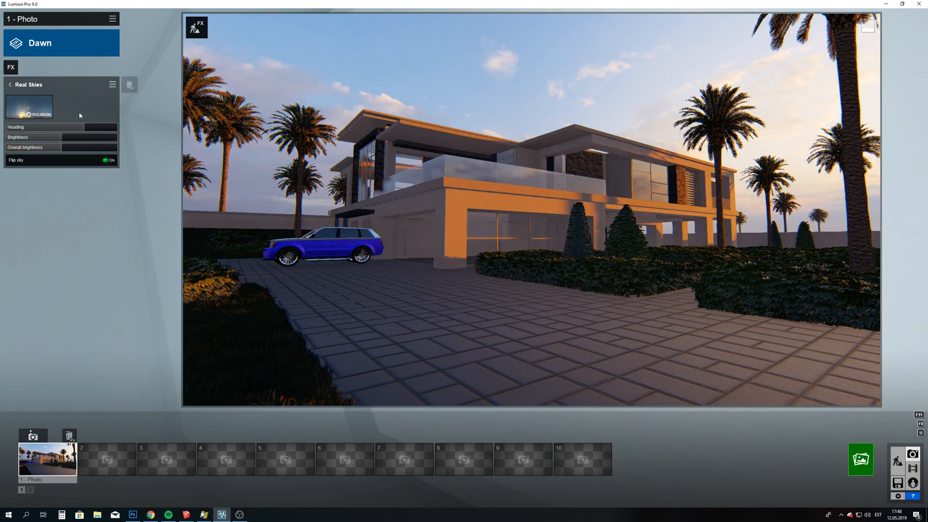
- Add a Precipitation effect to photo 1 and switch its style to Night with the Real Skies effect removed
left_click(11, 68)
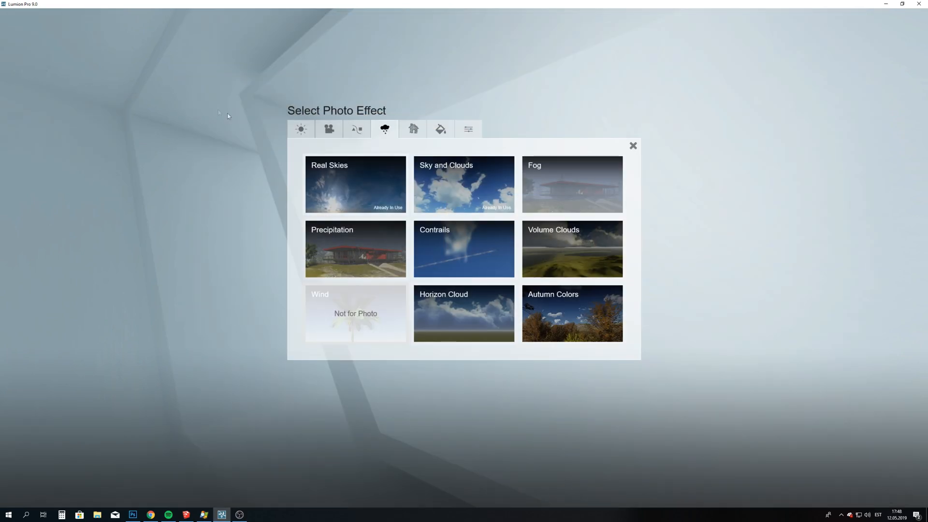
left_click(349, 239)
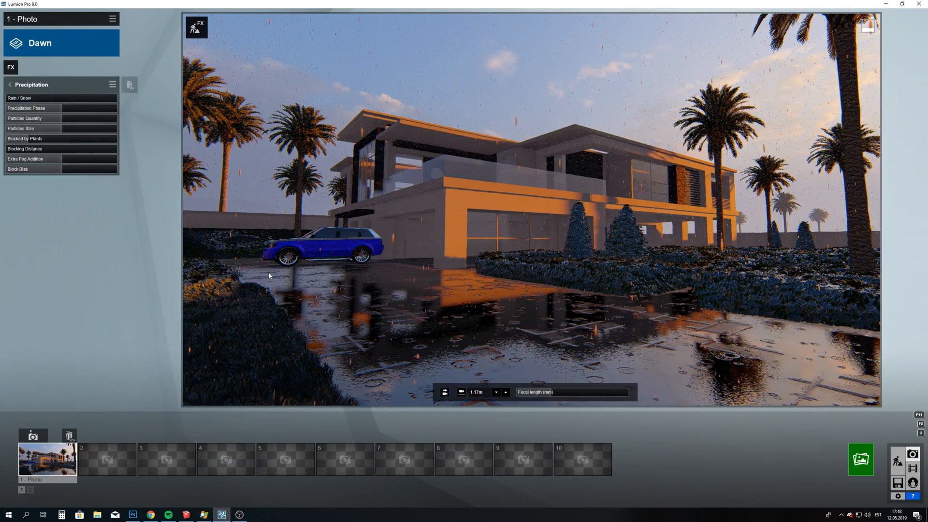
left_click(56, 48)
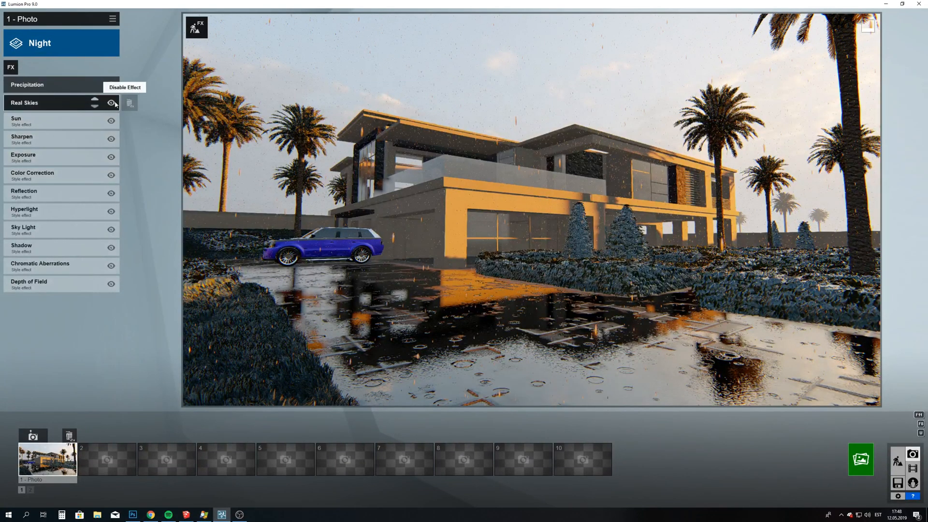
double_click(130, 103)
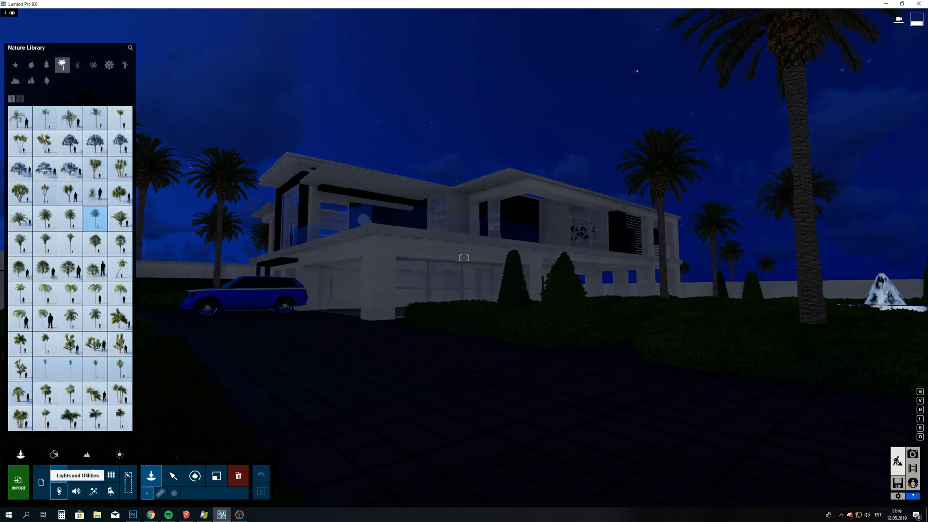
- Place two white lamps from the lights library on the ceiling of the open garage behind the car
left_click(59, 491)
key("w")
right_click_drag(465, 271, 415, 209)
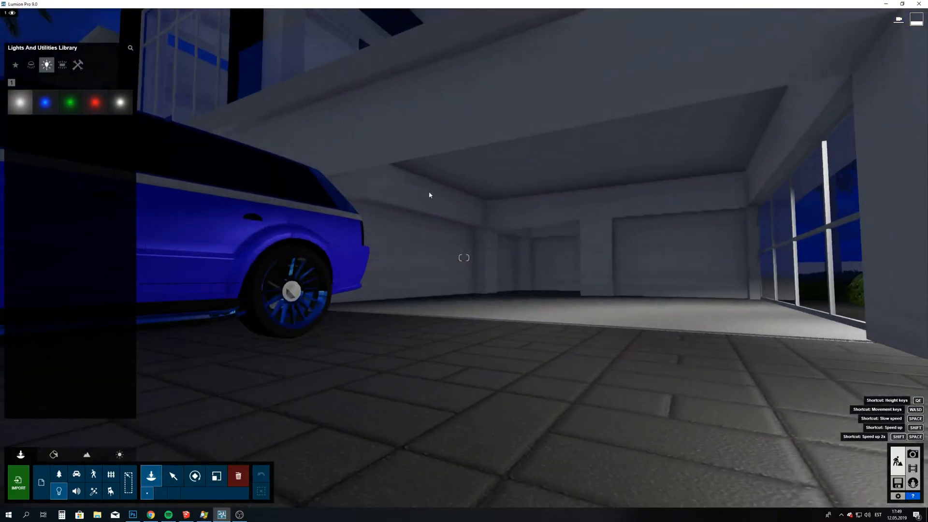
left_click(561, 188)
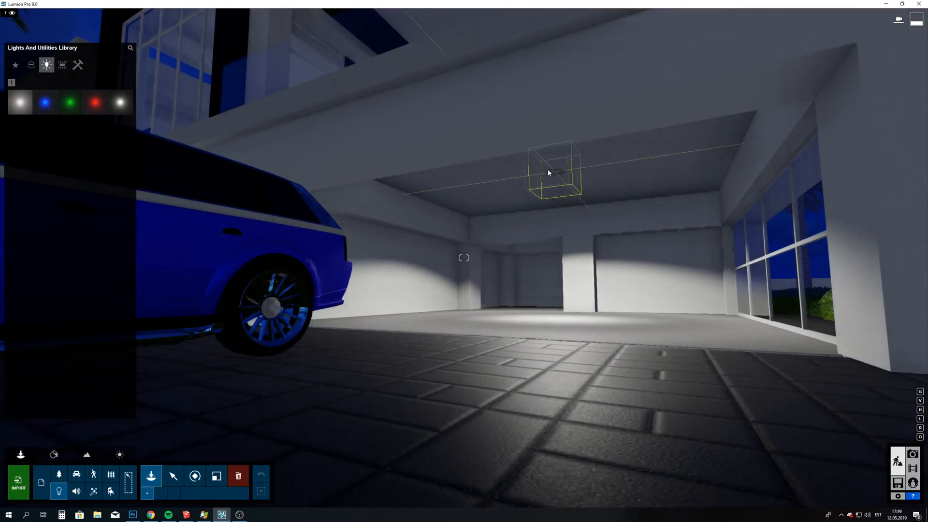
left_click(500, 137)
left_click_drag(499, 136, 527, 158)
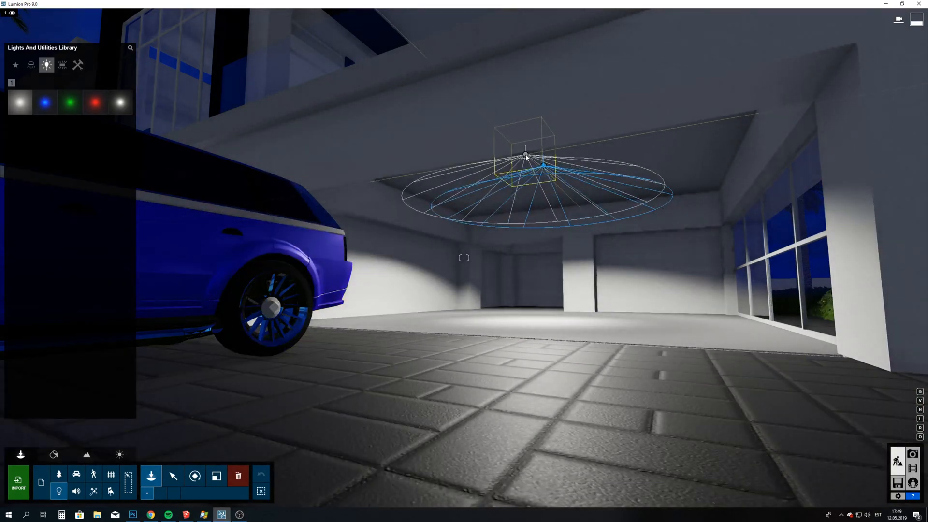
- Place two white lamps under the roof overhang above the upper-floor terrace
key("s")
right_click_drag(543, 203, 474, 97)
key("q")
key("w")
key("q")
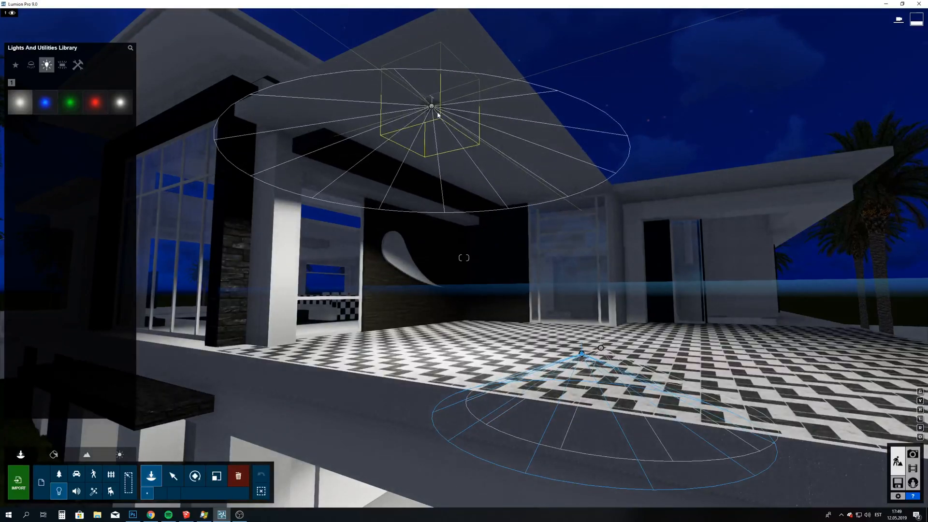
left_click(443, 115)
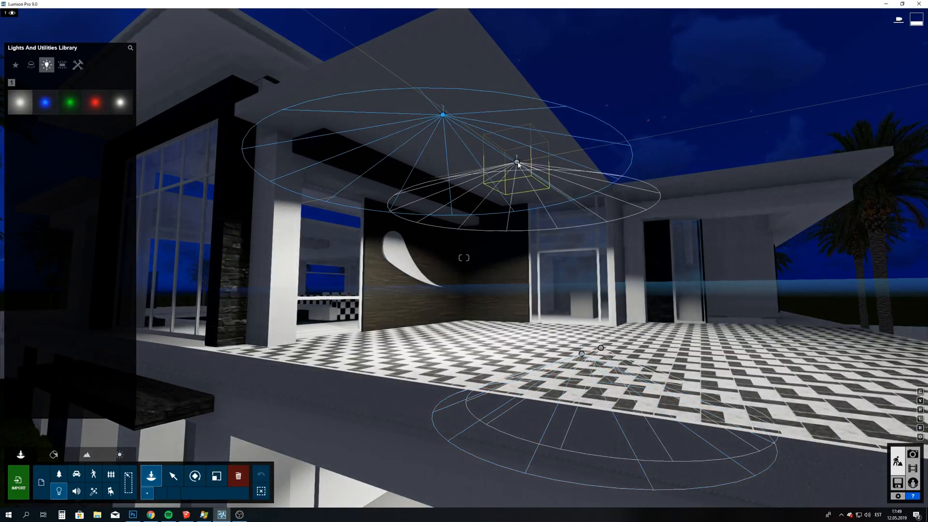
left_click(518, 162)
- Add white lamps to the ceiling inside the upper floor, just behind the terrace
key("w")
right_click_drag(429, 205, 427, 145)
key("w")
left_click(477, 96)
left_click(504, 314)
- Place another white lamp on the ceiling of the living area between the checkered sofa and the dining table
right_click_drag(503, 314, 549, 268)
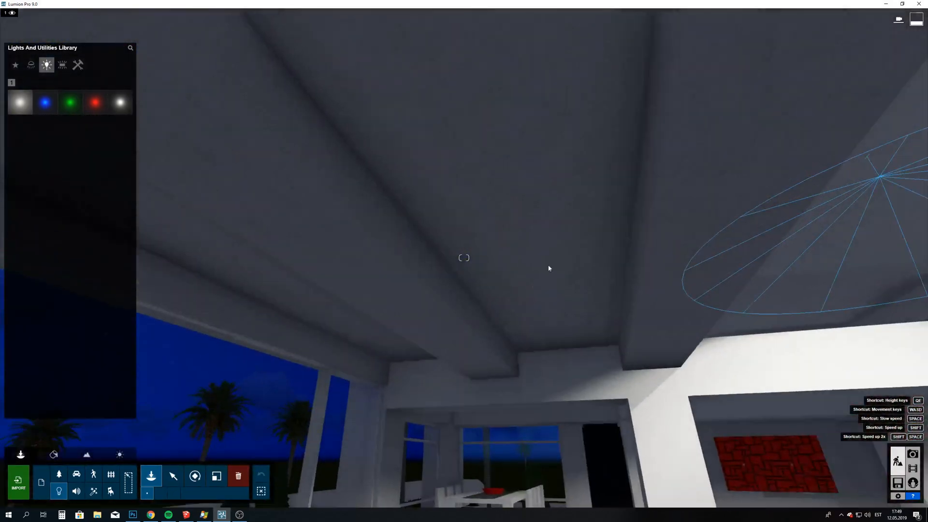
right_click_drag(549, 267, 580, 314)
key("w")
right_click_drag(485, 225, 481, 198)
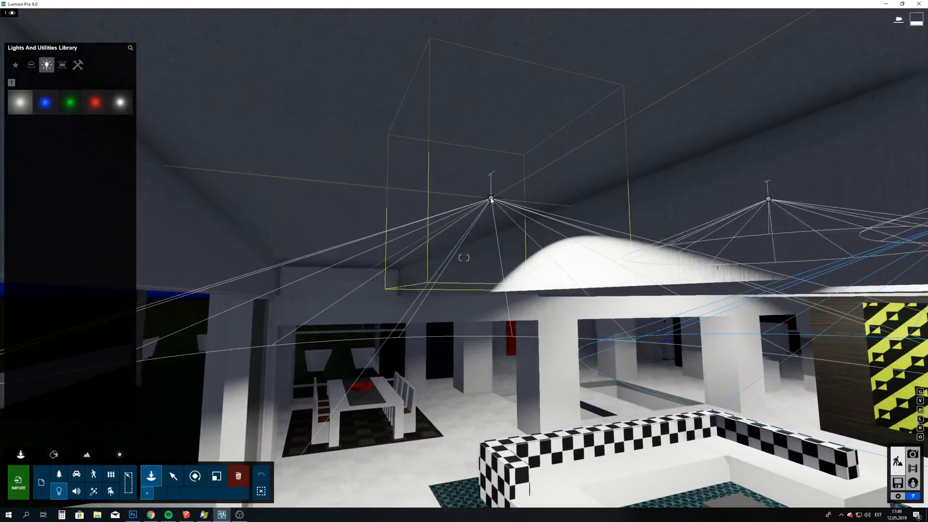
left_click(477, 248)
- Reposition the lamp on the living area ceiling beside the tall windows, sliding it horizontally
right_click_drag(477, 248, 310, 184)
key("s")
key("w")
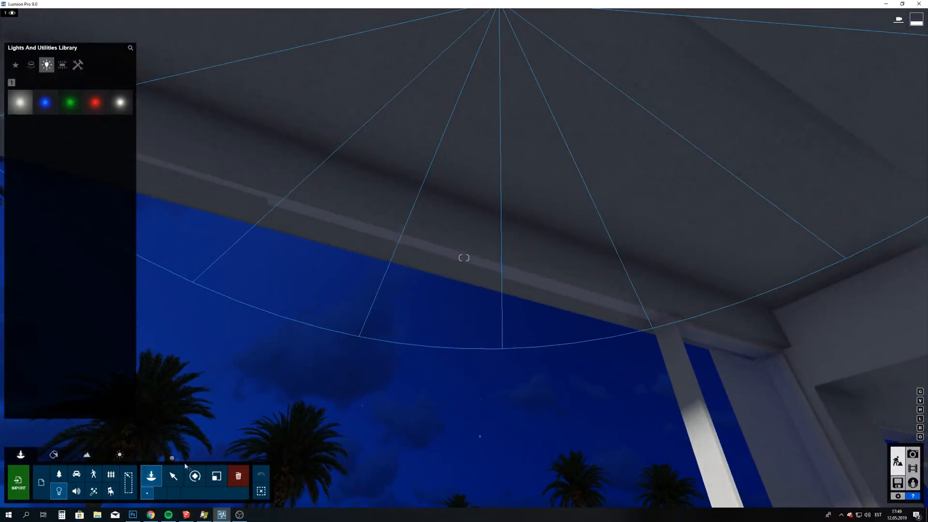
left_click(174, 478)
right_click_drag(503, 49, 499, 75)
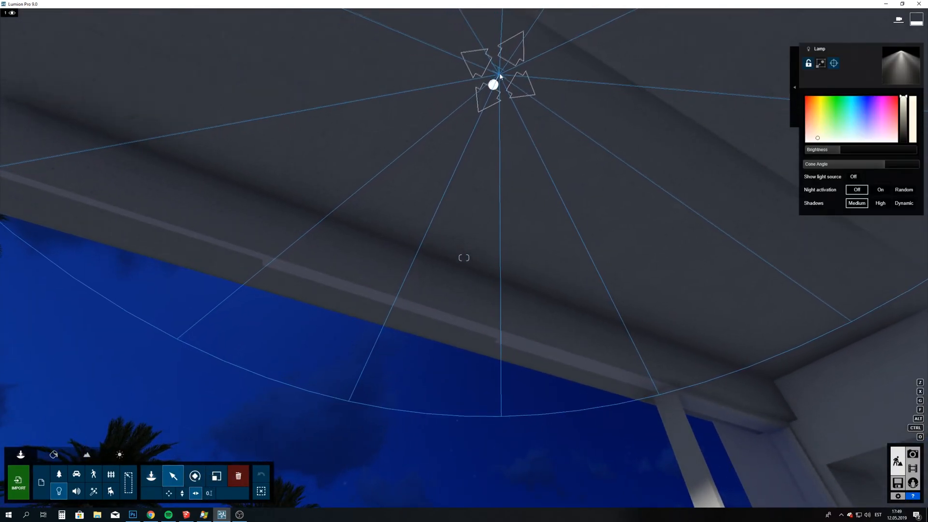
- Place two more white lamps in the recessed ceiling sections of the interior, beyond the dining table with the red bowl
key("s")
right_click_drag(464, 258, 542, 380)
key("w")
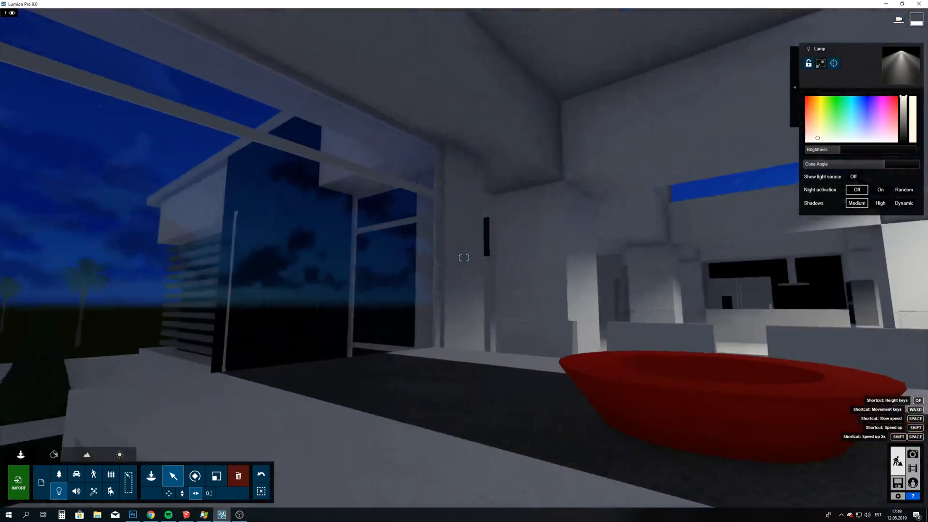
right_click_drag(53, 411, 105, 338)
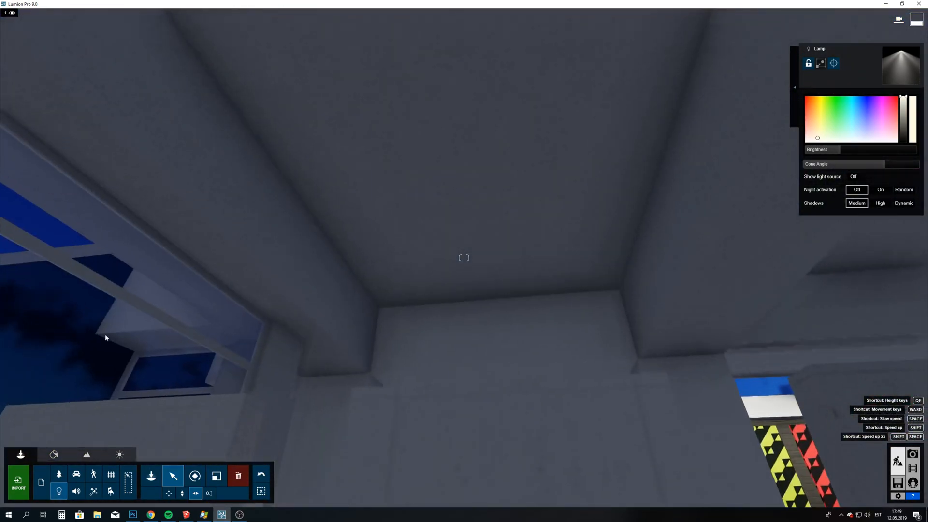
left_click(150, 482)
right_click_drag(450, 101, 465, 339)
key("w")
key("w")
right_click_drag(464, 257, 488, 152)
key("w")
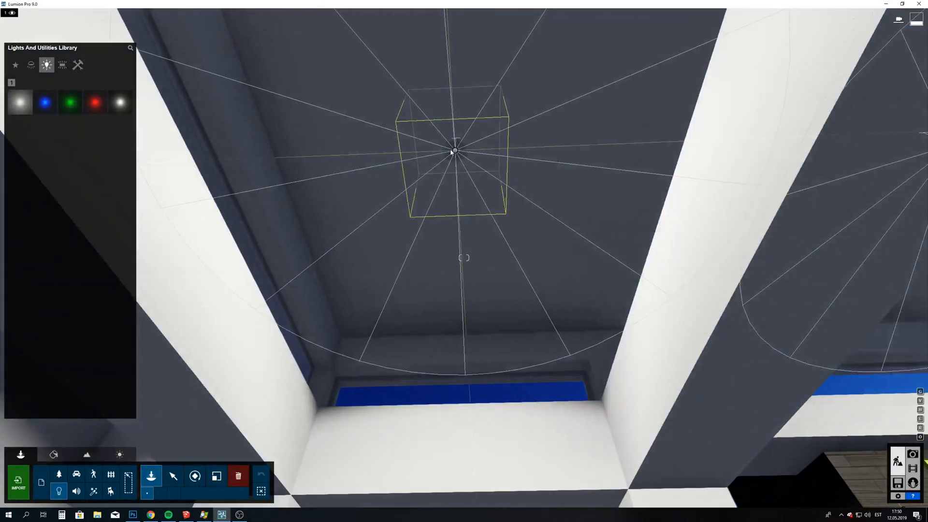
left_click(450, 149)
right_click_drag(473, 269, 467, 160)
key("w")
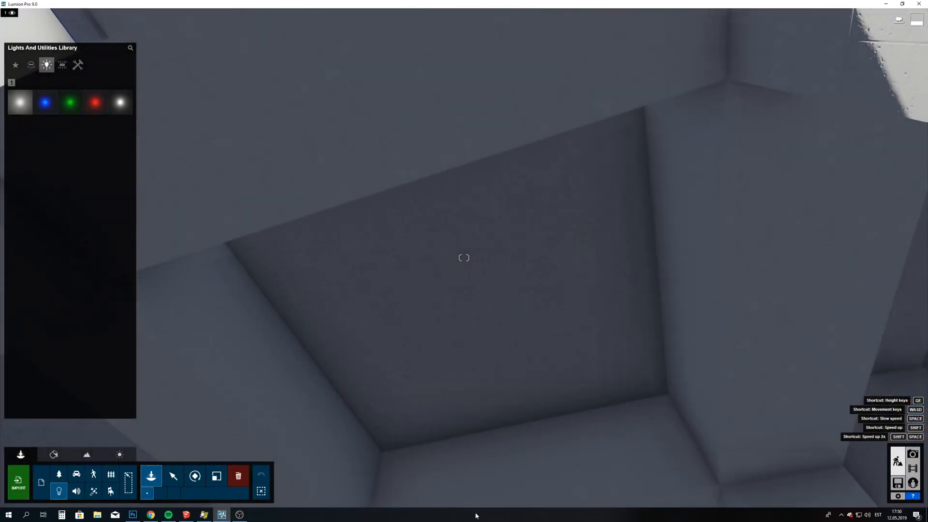
left_click(479, 302)
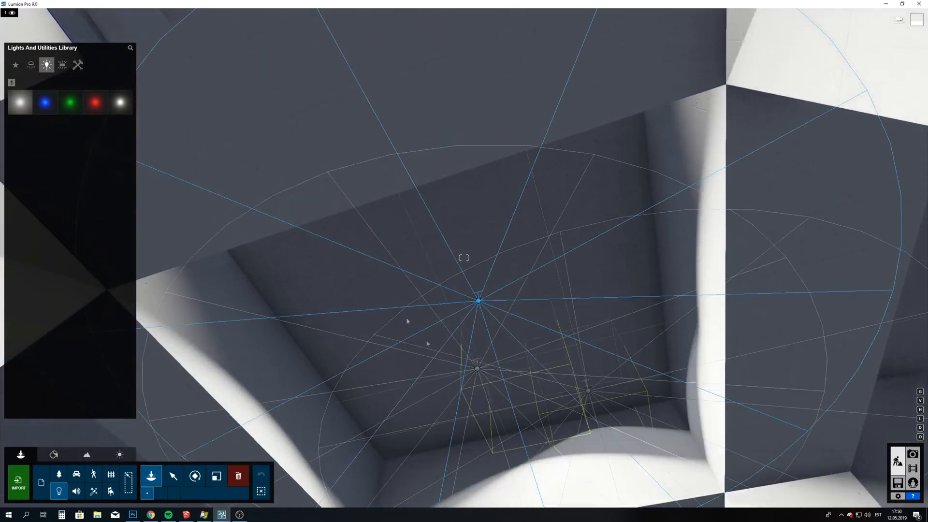
- Review the living area lighting and preview the lit villa from the first photo's saved view
right_click_drag(478, 305, 532, 449)
key("w")
right_click_drag(464, 258, 464, 258)
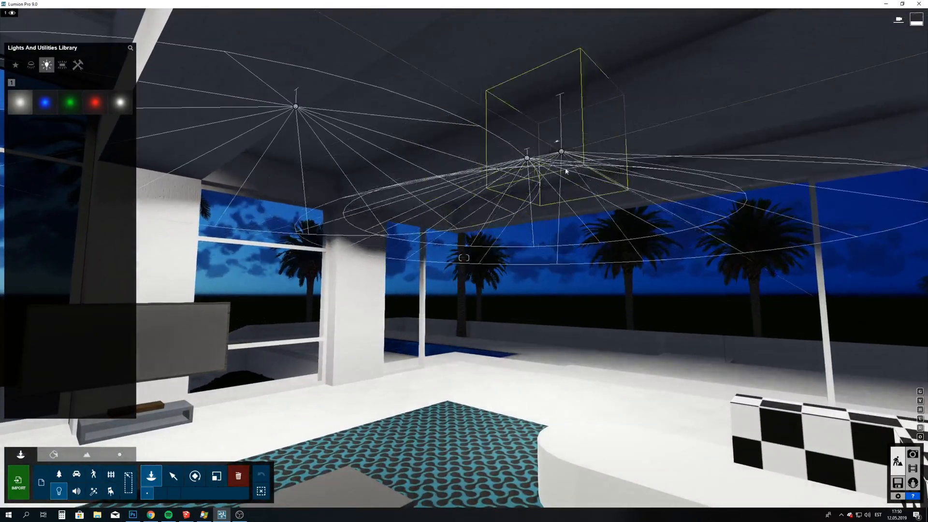
right_click_drag(498, 75, 338, 160)
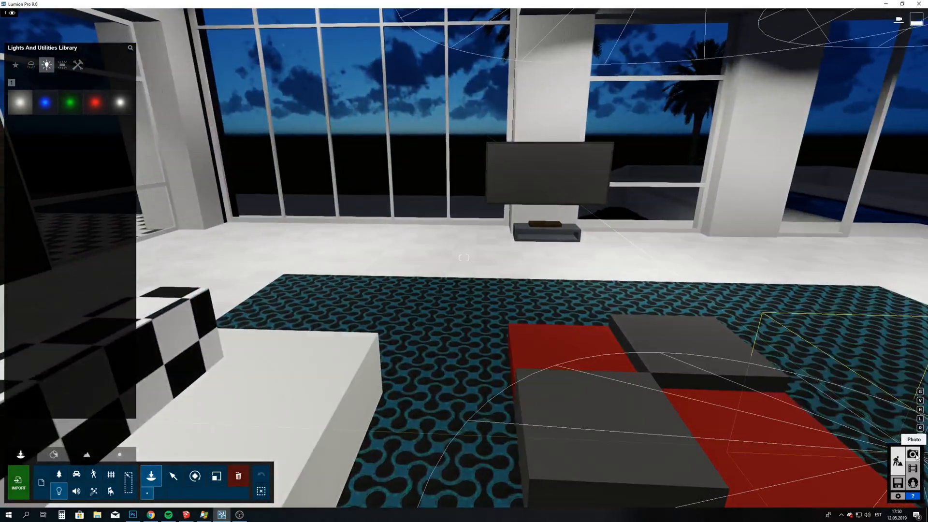
left_click(913, 454)
left_click(21, 448)
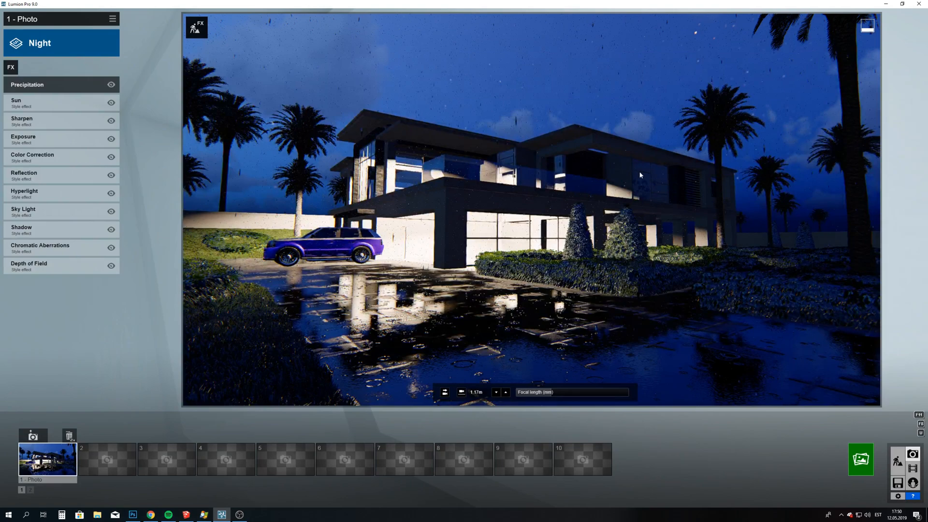
- Back in the scene, place a white lamp on the ceiling of the upper-floor room with the cowhide-patterned picture
left_click(897, 461)
key("w")
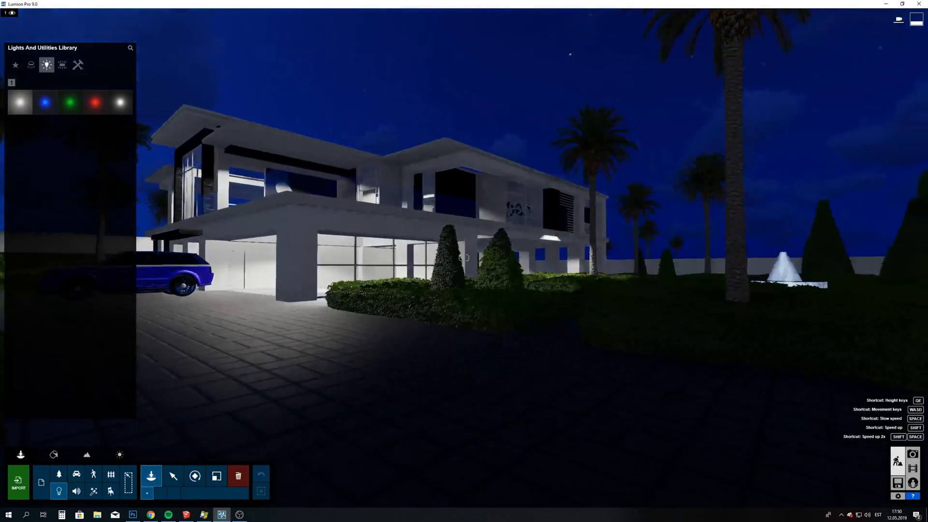
right_click_drag(464, 258, 591, 168)
key("w")
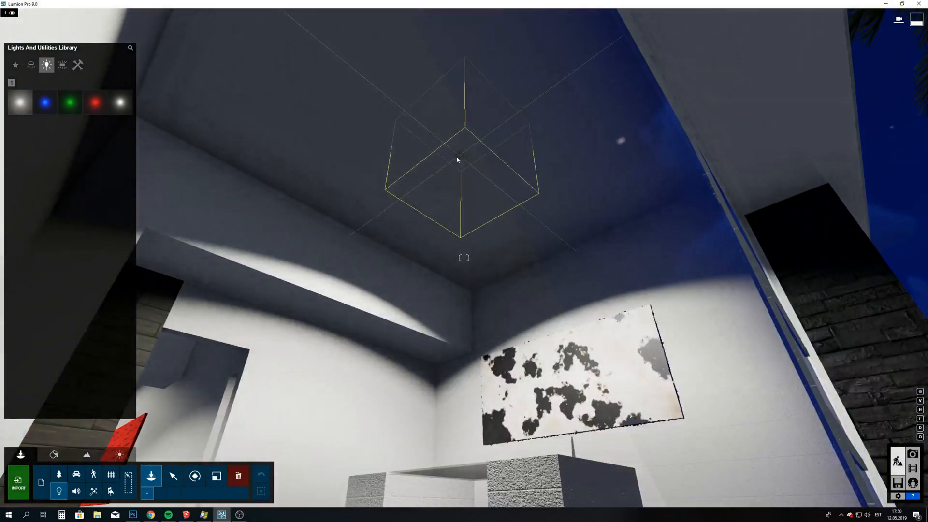
left_click(456, 156)
- Place two white lamps on the ceilings of the neighbouring rooms with dark tiled walls and large windows
right_click_drag(456, 157, 593, 288)
key("w")
left_click(568, 274)
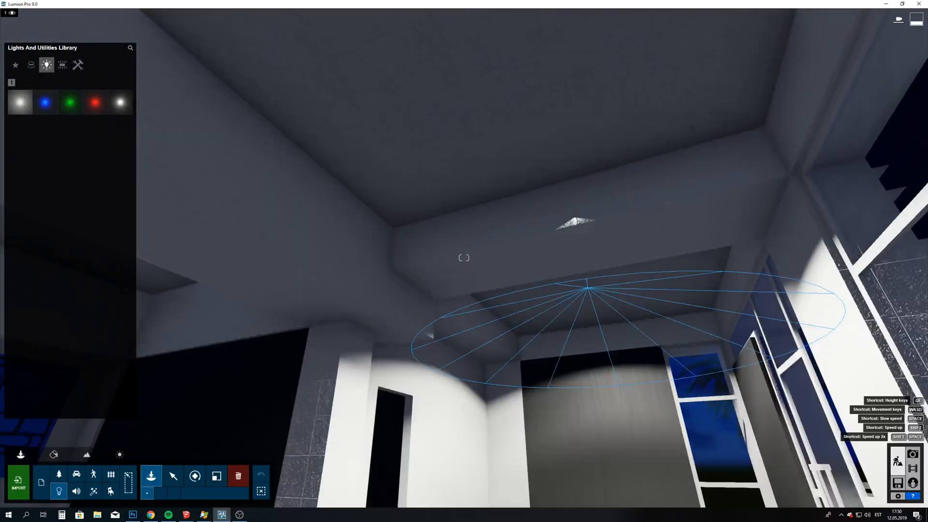
right_click_drag(568, 275, 581, 115)
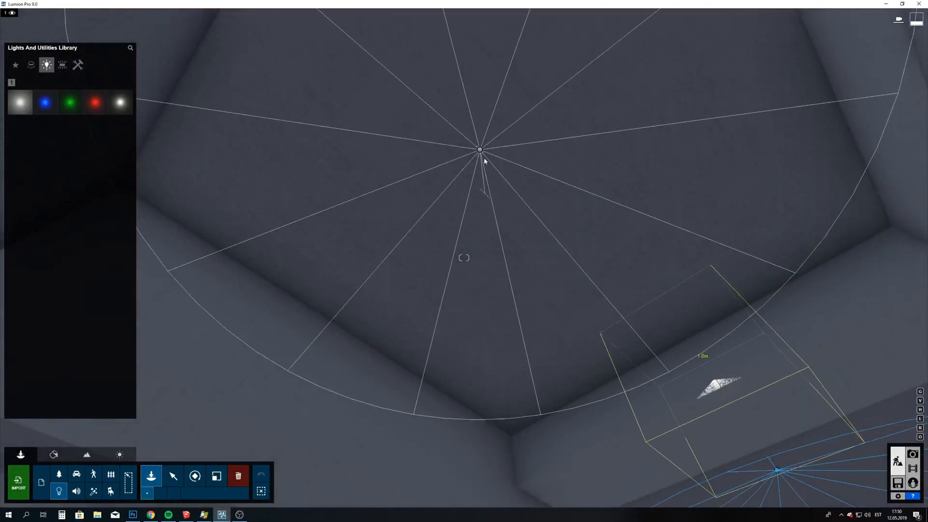
left_click(490, 159)
- Add further white lamps, including one under the ground-floor overhang above the lawn and hedges
right_click_drag(490, 160, 490, 299)
key("w")
right_click_drag(464, 258, 611, 159)
left_click(615, 100)
right_click_drag(615, 99, 483, 220)
right_click_drag(464, 257, 348, 353)
key("d")
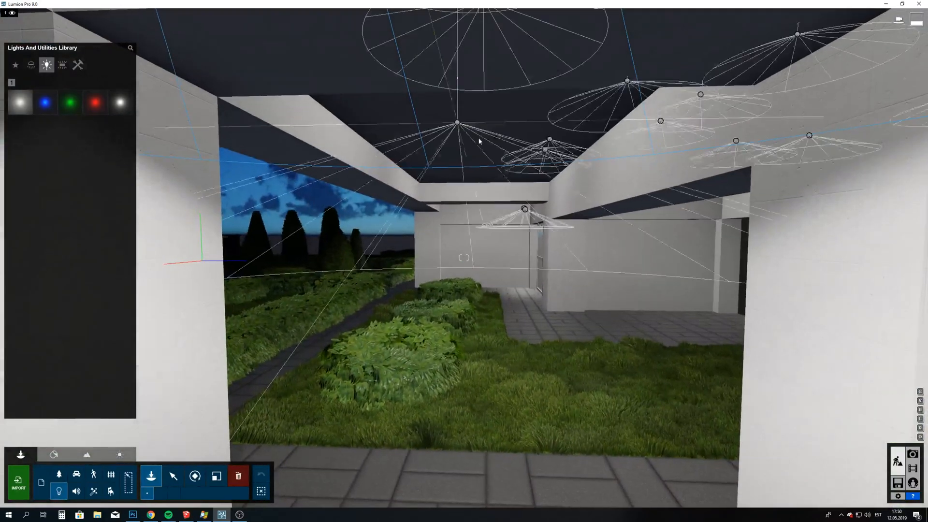
left_click(495, 165)
- Inspect the new lighting in Photo mode from the front view, the upper terrace and above the villa
left_click(913, 454)
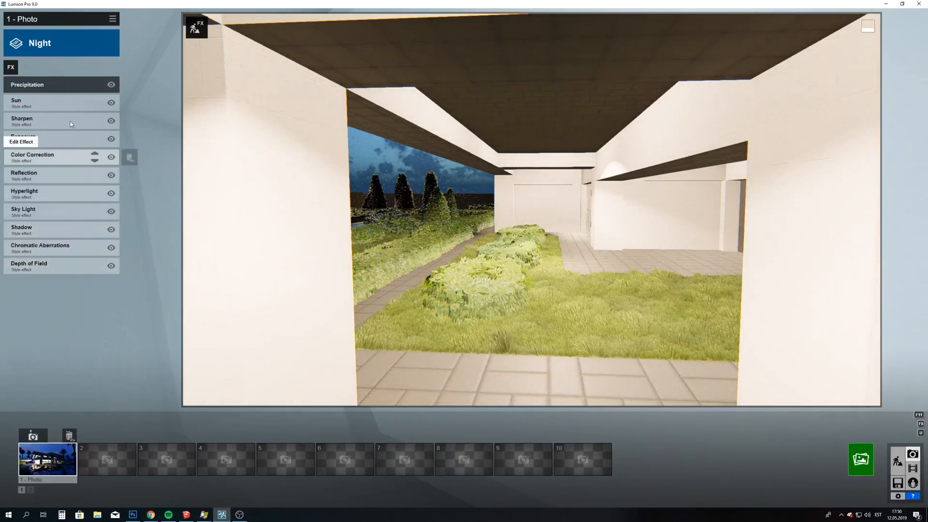
left_click(51, 466)
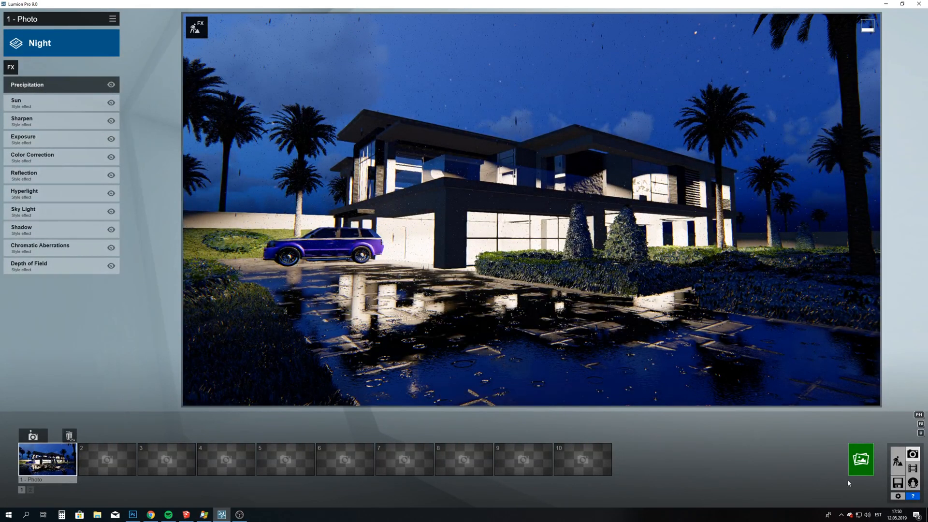
right_click_drag(531, 210, 434, 245)
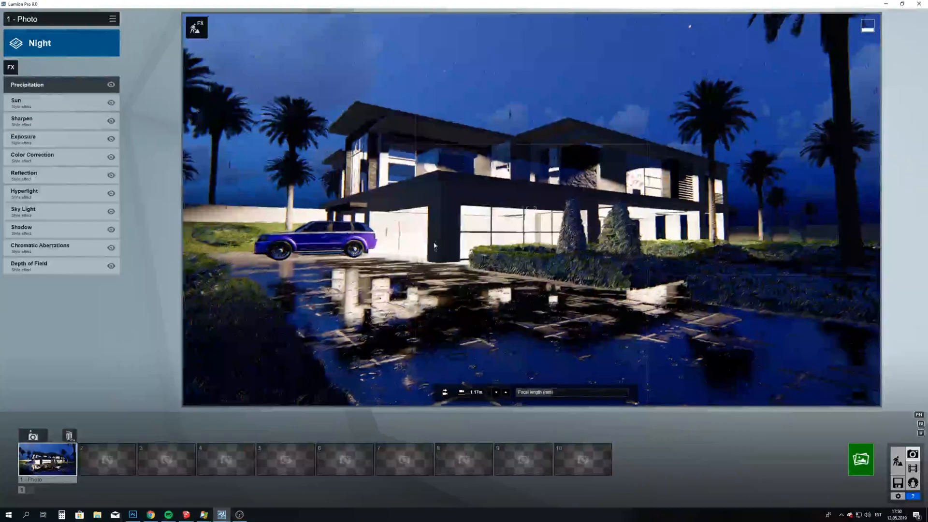
key("w")
key("q")
right_click_drag(434, 245, 430, 201)
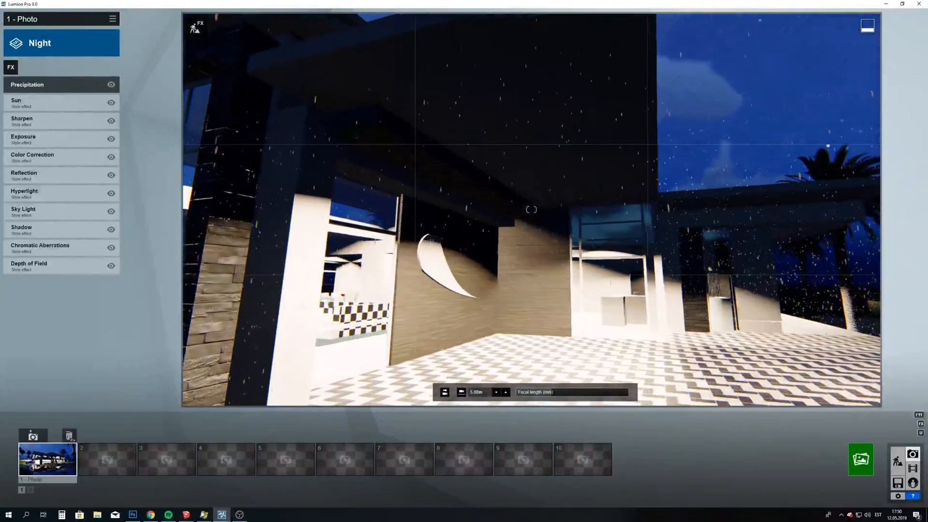
right_click_drag(531, 209, 498, 290)
key("s")
key("e")
key("w")
key("s")
right_click_drag(479, 227, 547, 237)
key("q")
key("s")
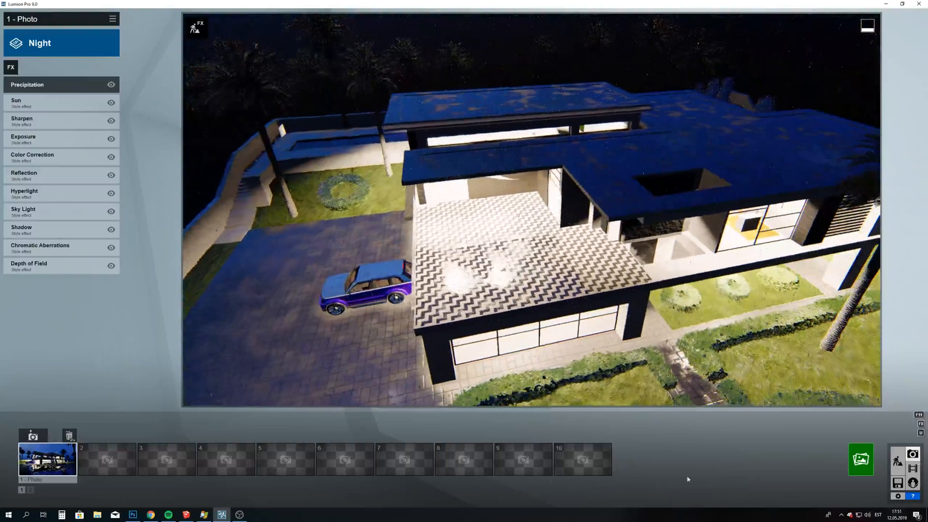
- Restore the first photo's saved view and render the current shot at Print size, 3840x2160
left_click(44, 460)
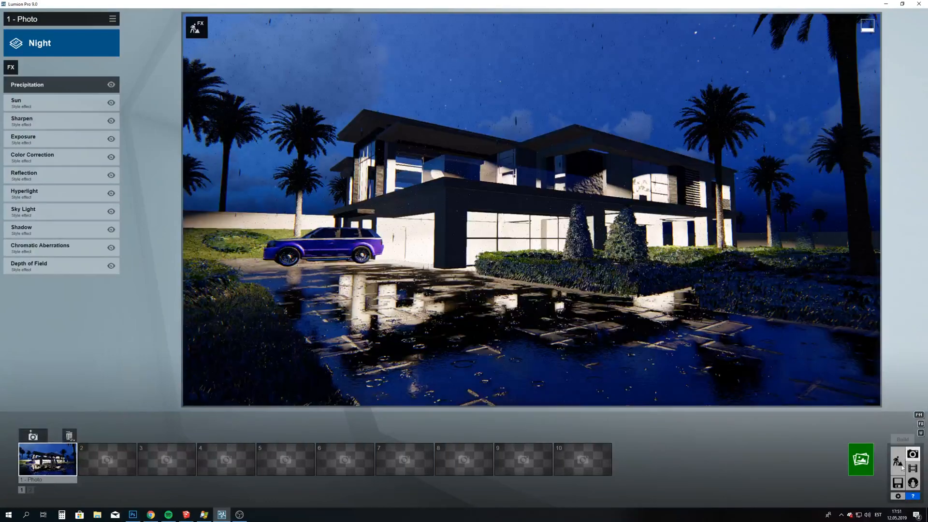
left_click(861, 460)
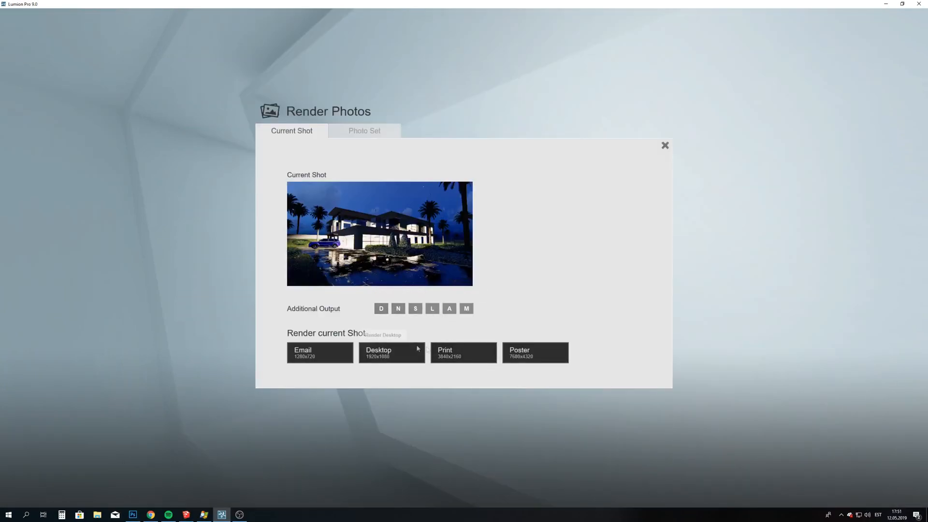
left_click(453, 354)
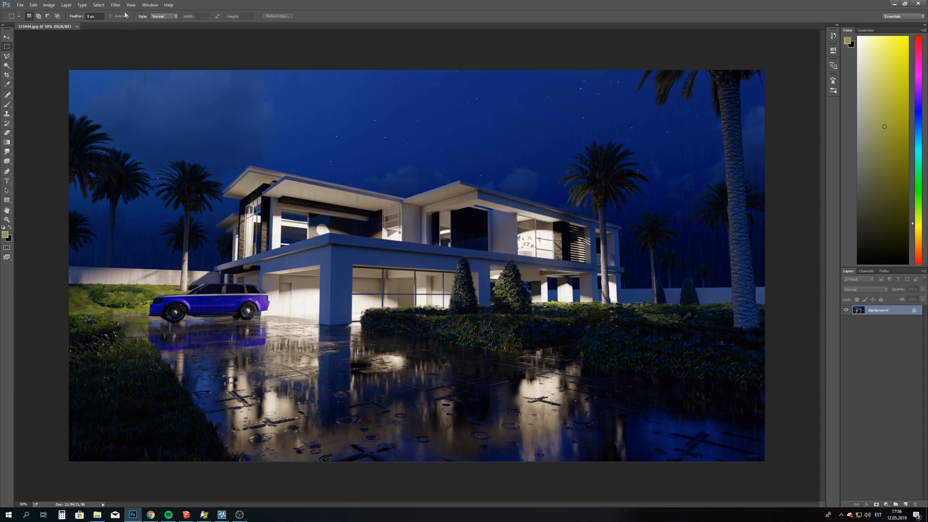
- In Photoshop's Camera Raw filter for 123444.jpg, set Exposure +0.15, Contrast +26, Highlights -23, Shadows +69, Whites +34, Blacks -24 and Clarity +13
left_click(115, 5)
left_click(145, 48)
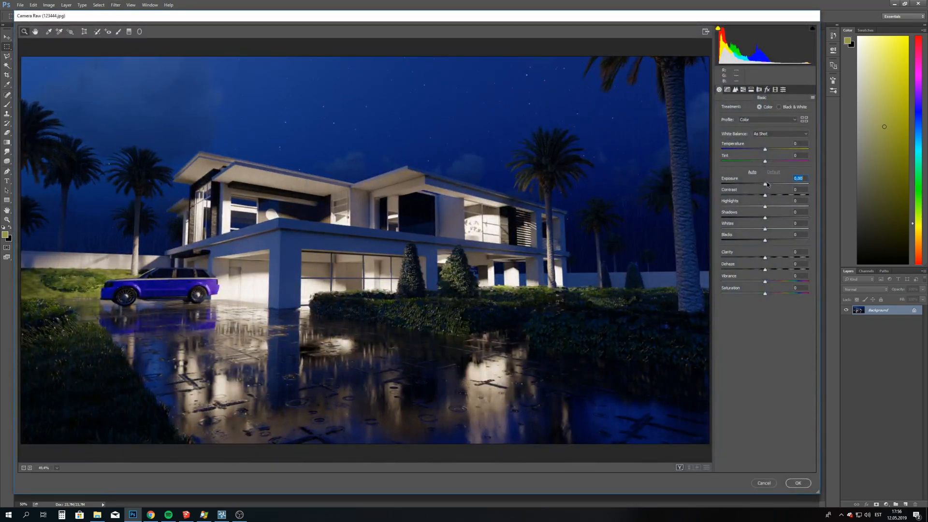
left_click_drag(767, 184, 792, 219)
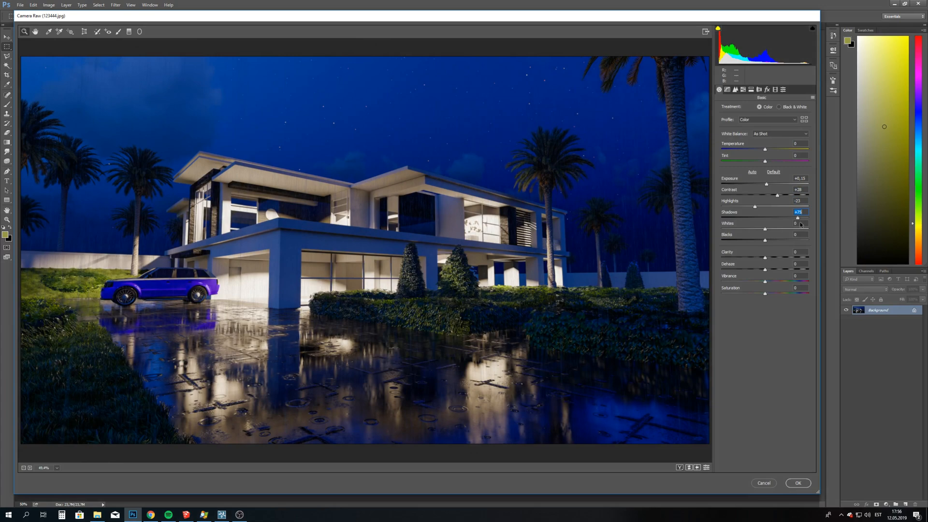
mouse_move(766, 229)
left_mouse_down()
mouse_move(778, 230)
mouse_move(754, 241)
left_mouse_up()
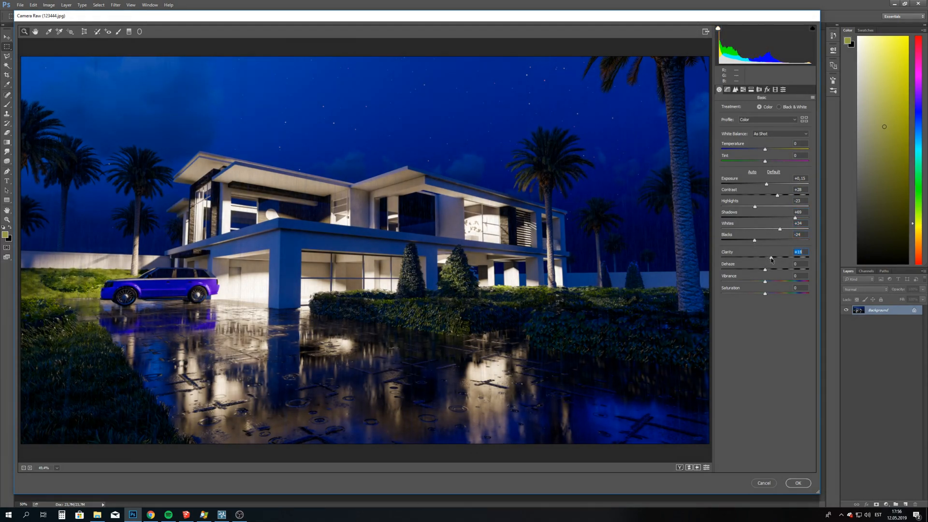
- Shift the HSL hues to Greens -50, Yellows -23 and Oranges -15
left_click(744, 90)
left_click_drag(742, 169, 744, 167)
left_click(752, 155)
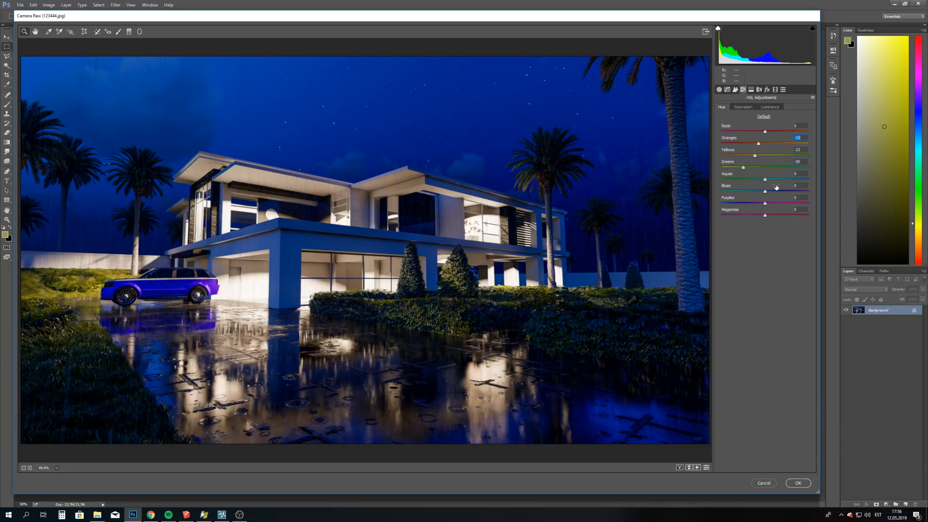
- Refine the basic adjustments with Vibrance -15, Temperature +9, Blacks -28, Shadows +100 and slightly raised Saturation
left_click(719, 90)
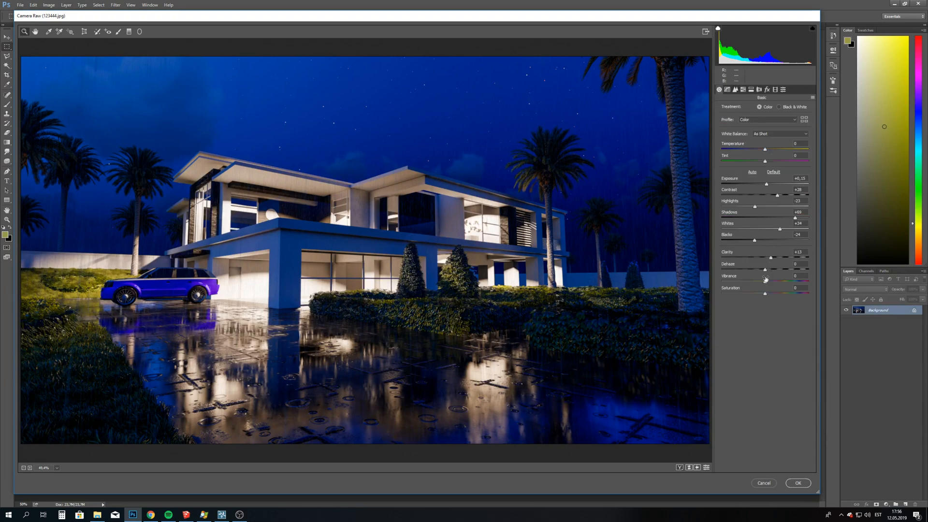
left_click_drag(765, 279, 759, 284)
left_click_drag(770, 150, 768, 151)
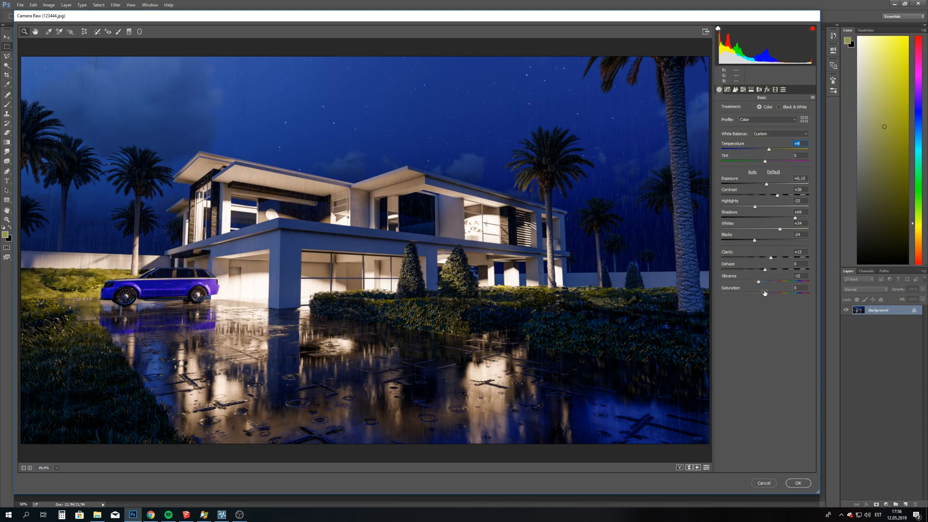
left_click_drag(762, 242, 755, 244)
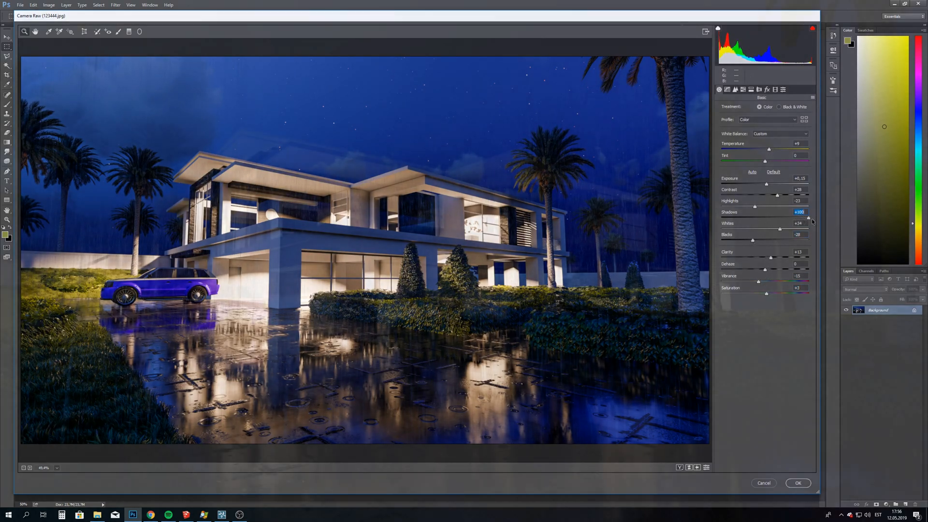